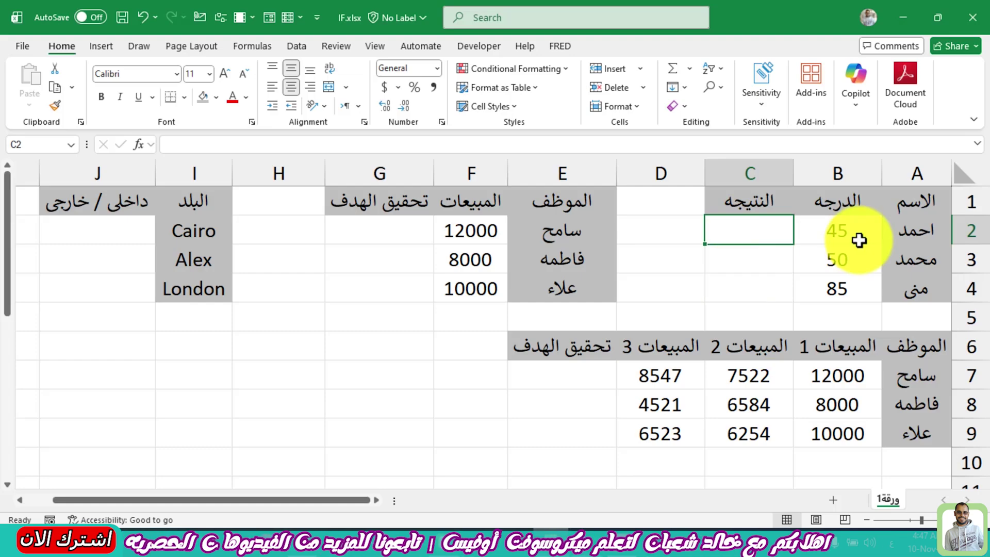
Step: Begin an IF formula in C2 and open its Function Arguments dialog
{"action": "type", "text": "=if"}
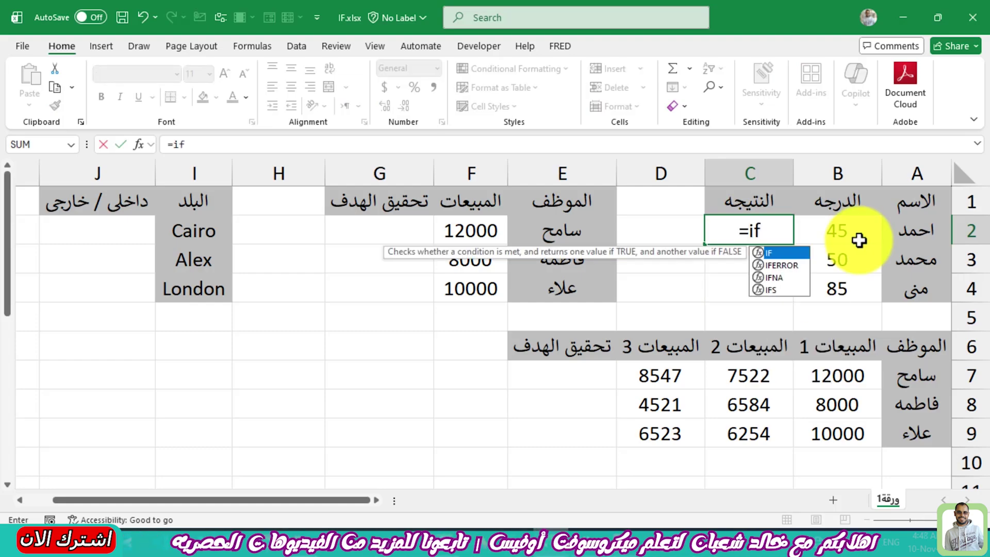
{"action": "key", "text": "Tab"}
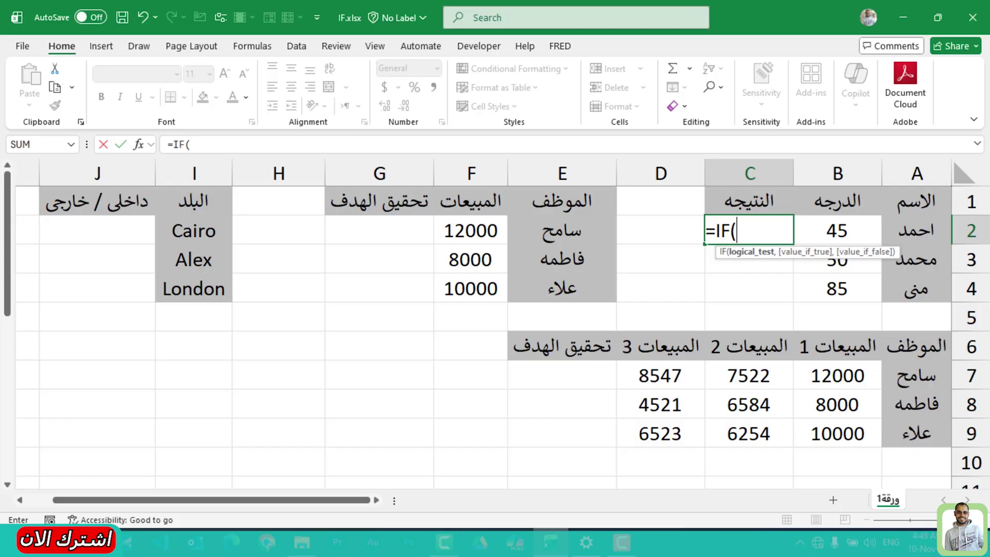
{"action": "key", "text": "BackSpace"}
{"action": "key", "text": "BackSpace"}
{"action": "key", "text": "BackSpace"}
{"action": "key", "text": "BackSpace"}
{"action": "type", "text": "="}
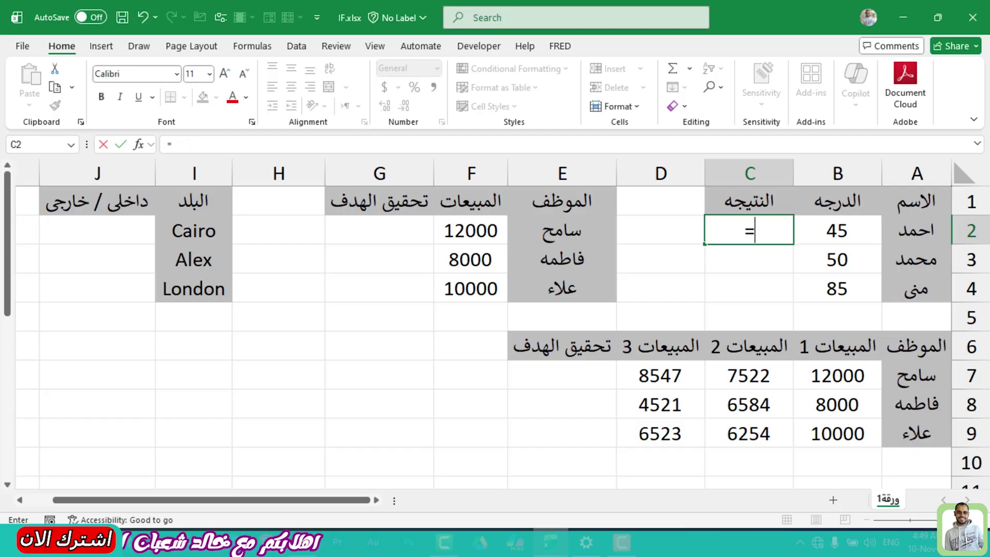
{"action": "type", "text": "if"}
{"action": "key", "text": "Tab"}
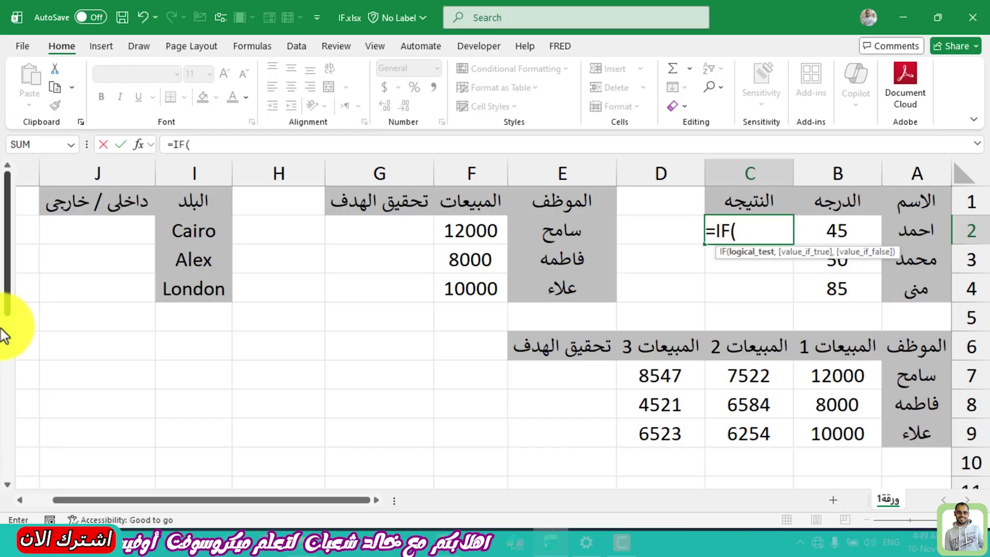
{"action": "left_click", "coordinate": [140, 144]}
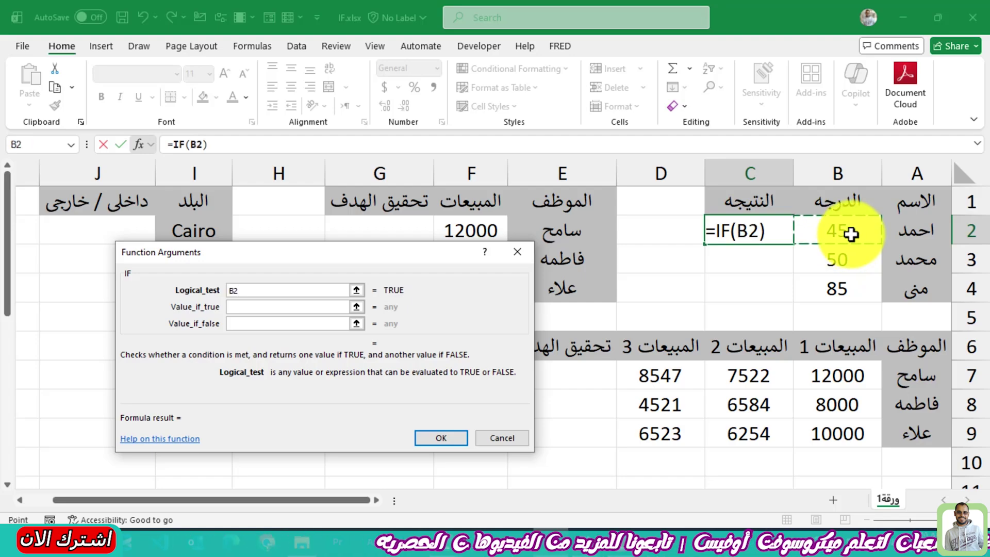
Step: Complete C2 as =IF(B2>=50,"ناجح","راسب") and fill it down to C4
{"action": "type", "text": ">="}
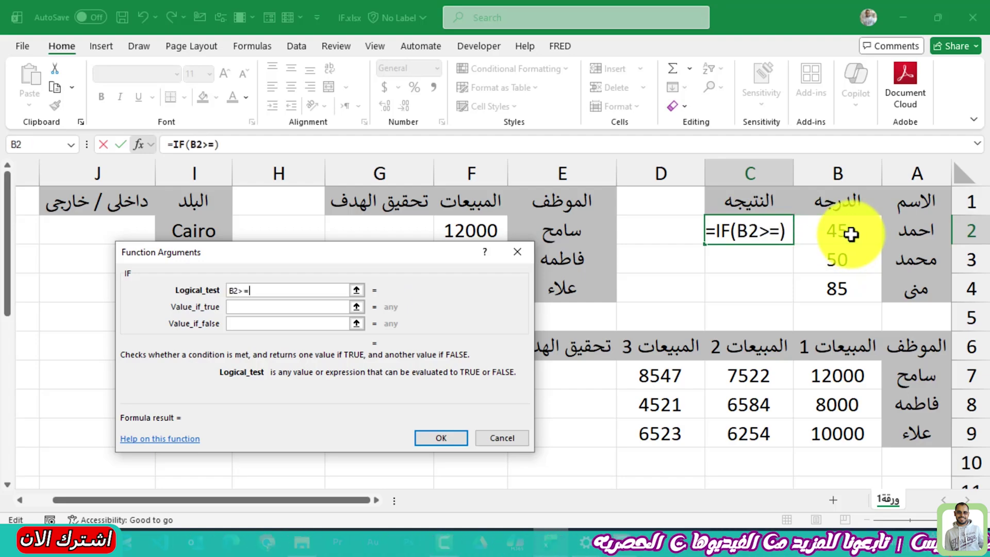
{"action": "type", "text": "50"}
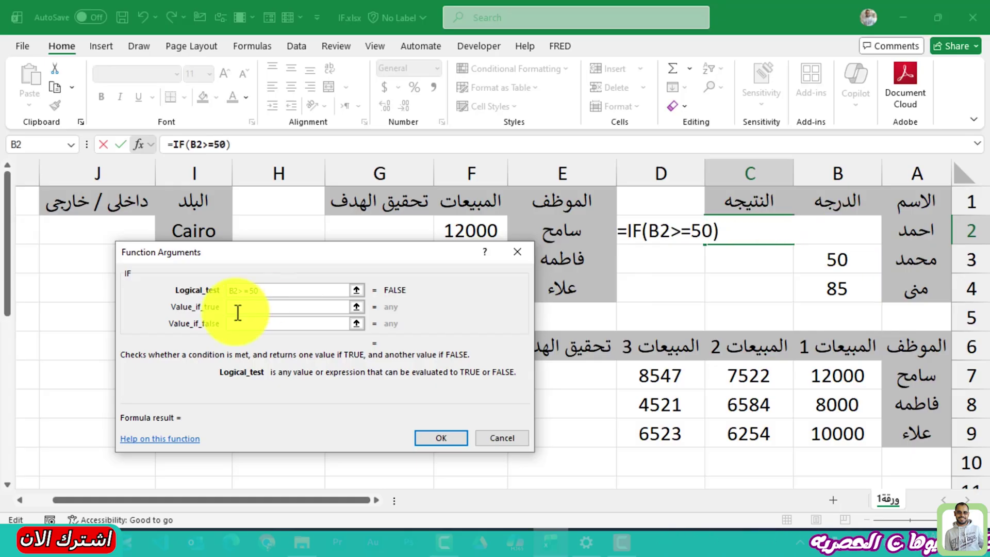
{"action": "left_click", "coordinate": [293, 306]}
{"action": "type", "text": "\""}
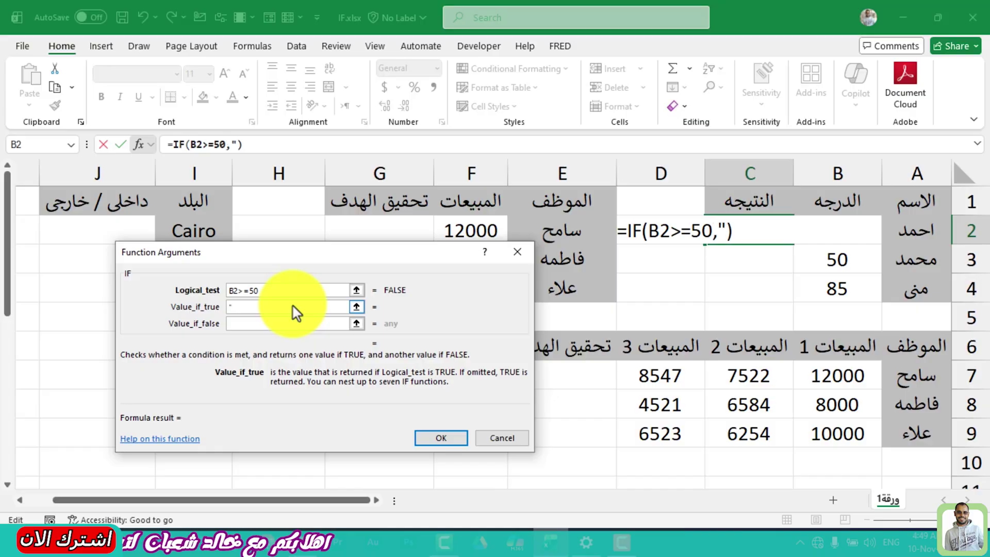
{"action": "type", "text": "ناجح\""}
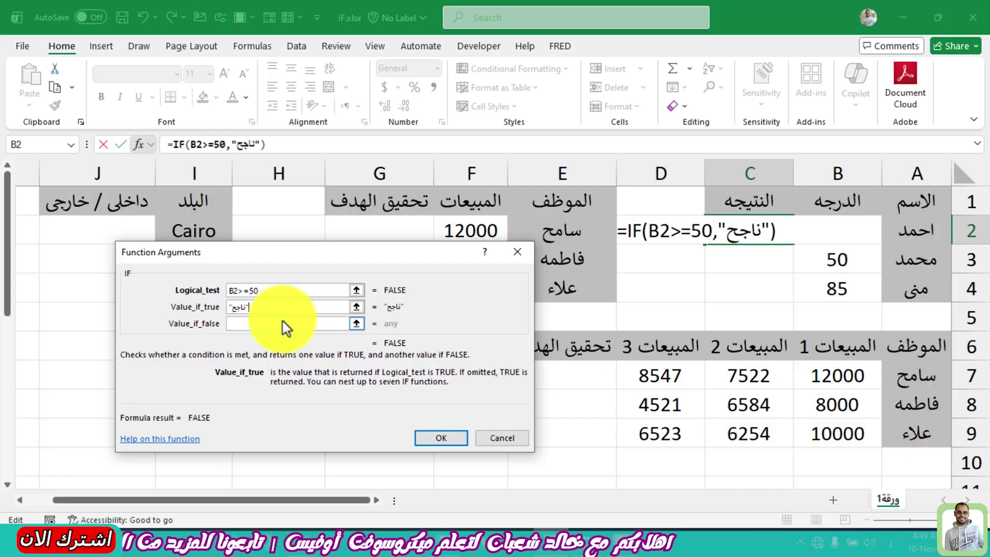
{"action": "left_click", "coordinate": [275, 326]}
{"action": "type", "text": "\"راسب\""}
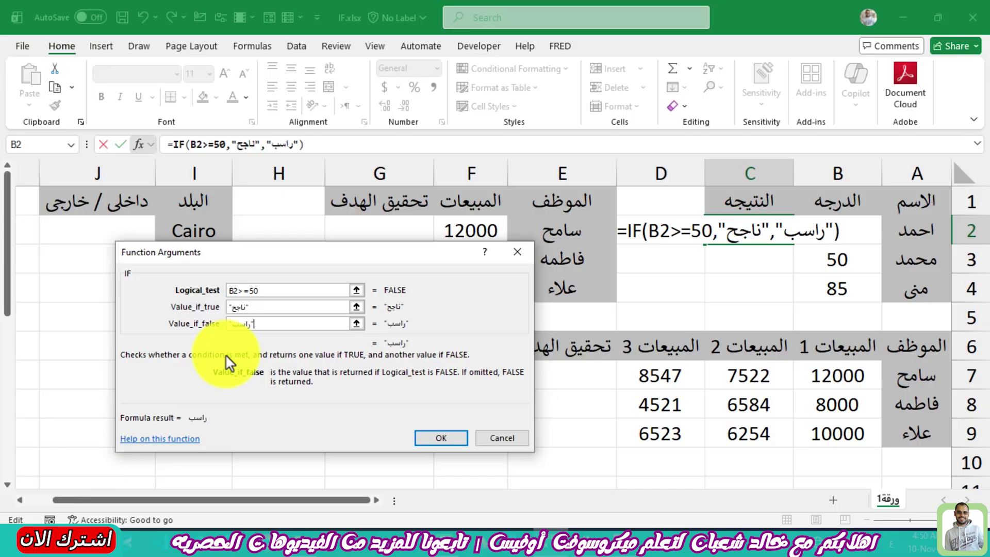
{"action": "left_click", "coordinate": [441, 438]}
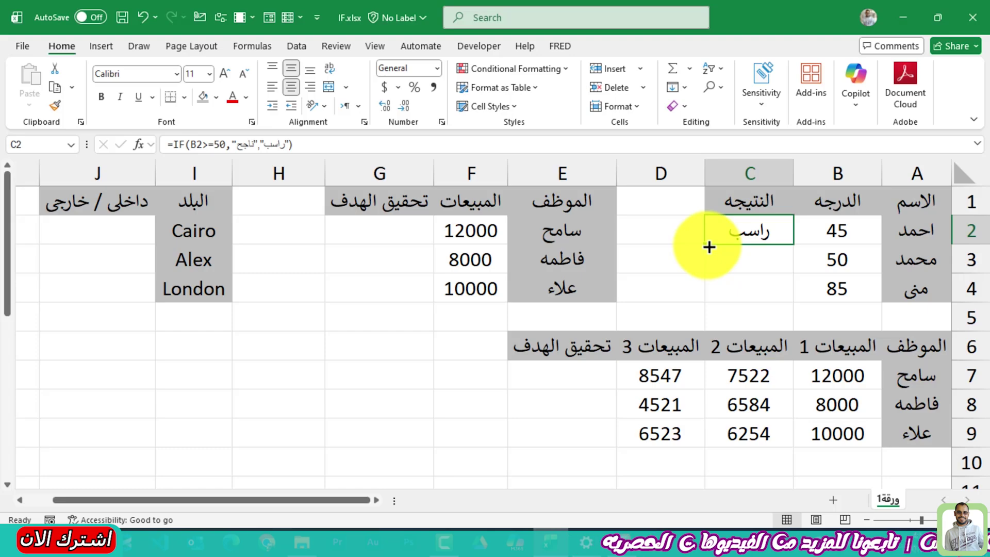
{"action": "left_click_drag", "start_coordinate": [706, 246], "coordinate": [709, 295]}
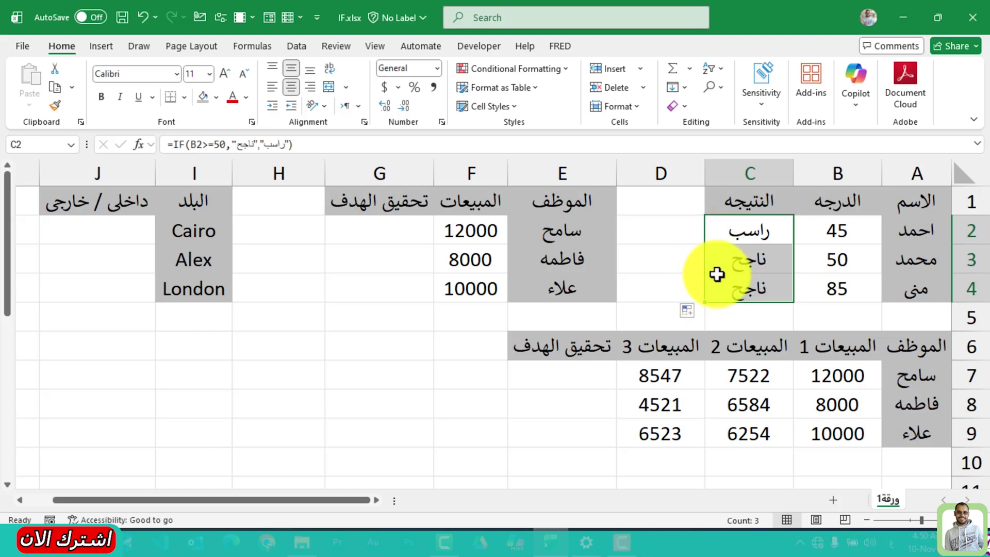
Step: Review the copied pass/fail formulas and scores for the second and third students
{"action": "left_click", "coordinate": [737, 257]}
{"action": "left_click", "coordinate": [835, 257]}
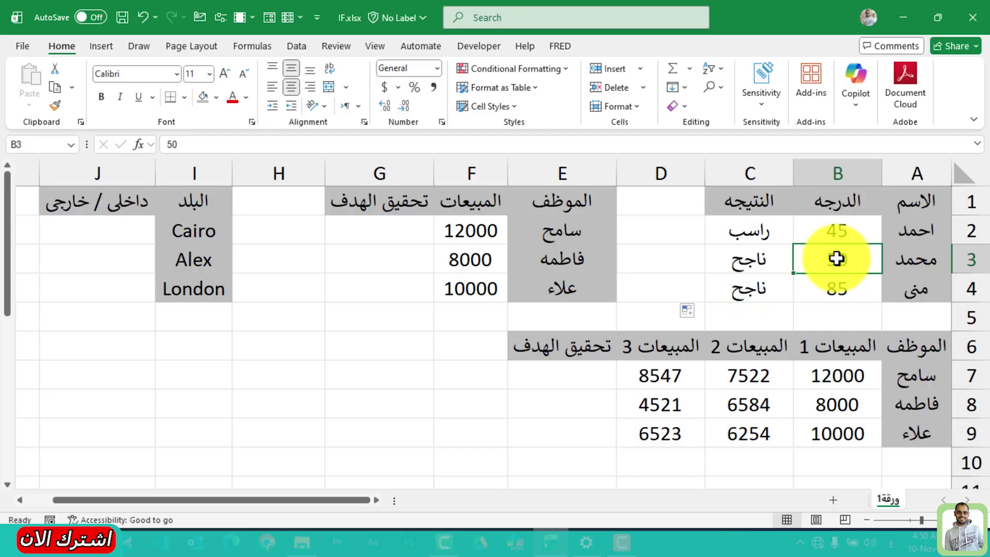
{"action": "left_click", "coordinate": [729, 264]}
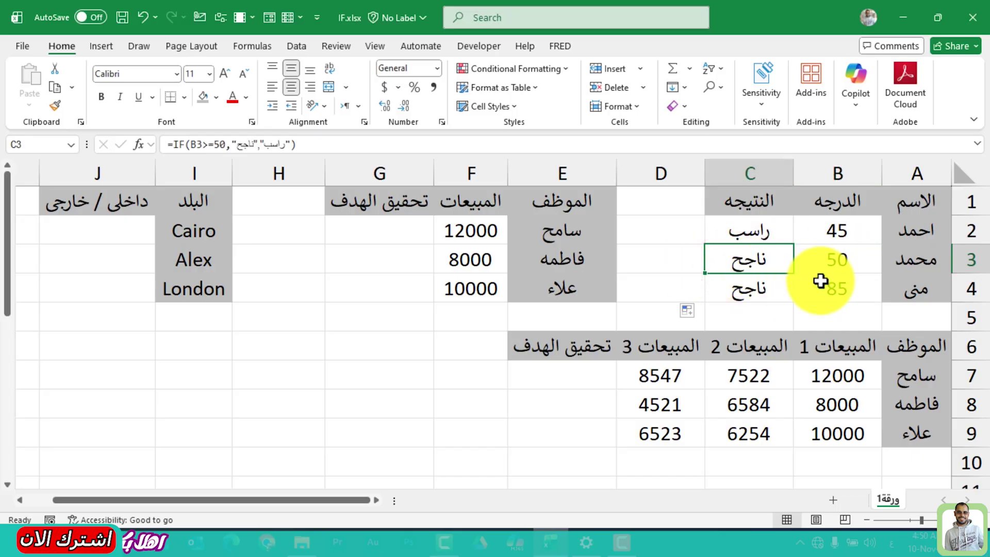
{"action": "left_click", "coordinate": [820, 282]}
{"action": "left_click", "coordinate": [751, 289]}
Step: Change the second student's score in B3 to 49 so C3 shows راسب
{"action": "left_click", "coordinate": [835, 258]}
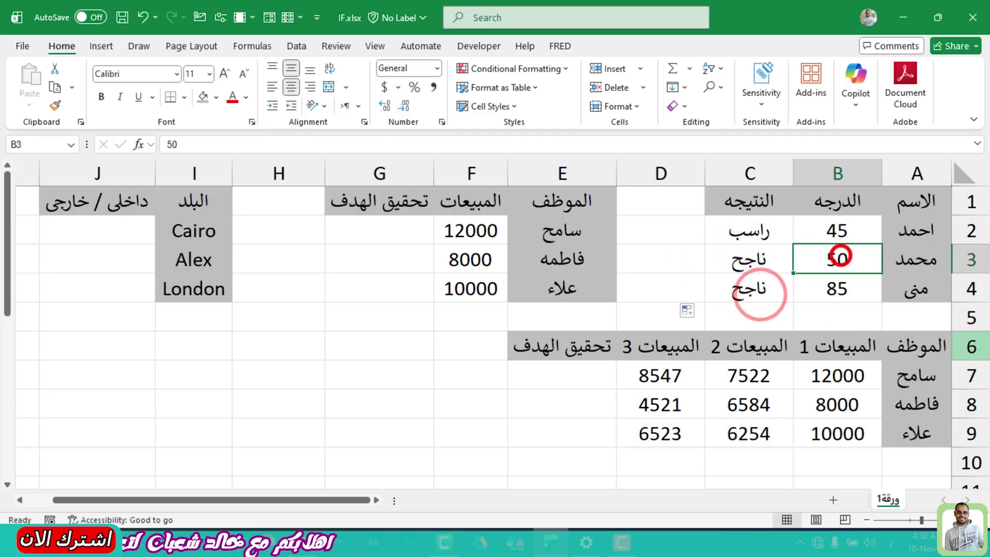
{"action": "type", "text": "49"}
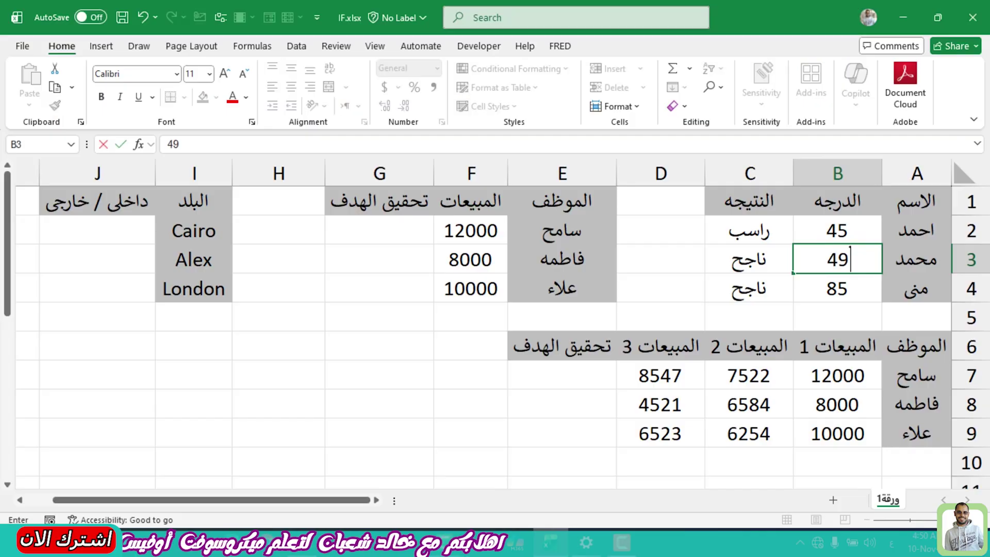
{"action": "left_click", "coordinate": [749, 259]}
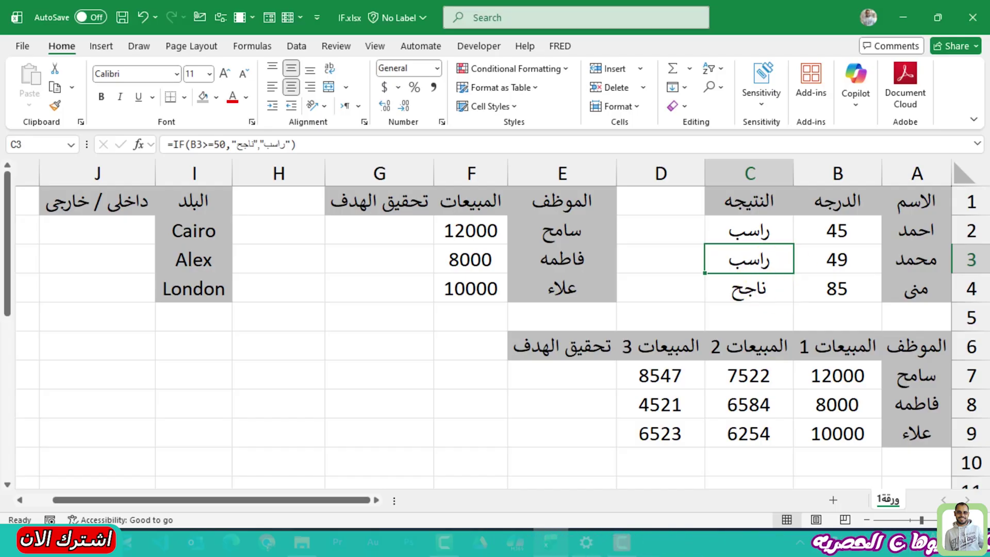
{"action": "left_click", "coordinate": [576, 163]}
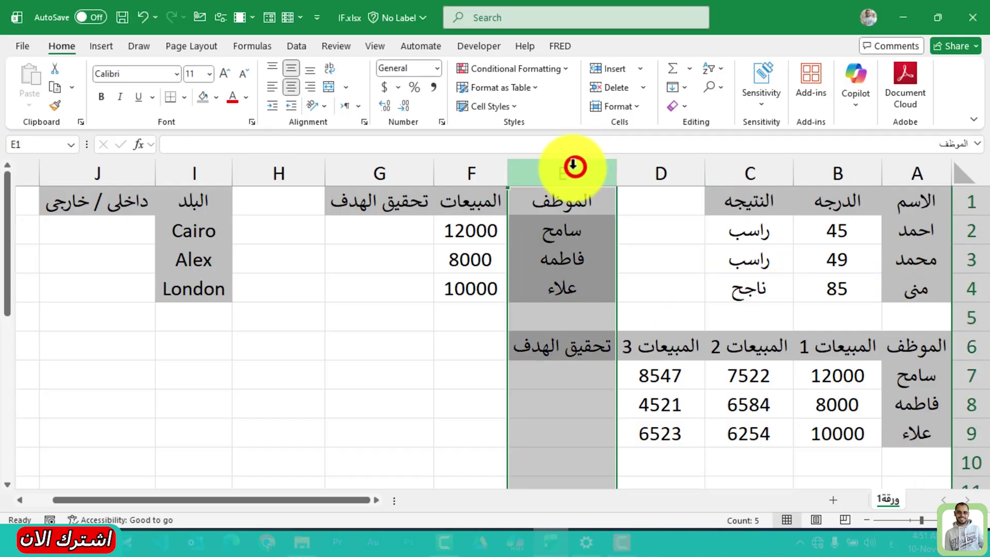
Step: Enter =IF(F2>10000,"حقق الهدف","لم يحقق الهدف") in G2 for the sales-target status
{"action": "left_click", "coordinate": [403, 241]}
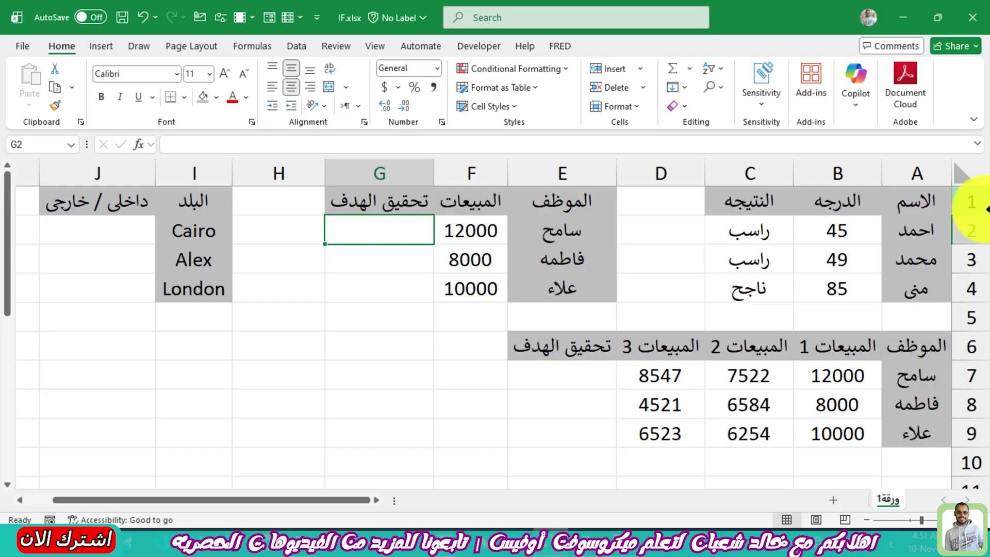
{"action": "type", "text": "="}
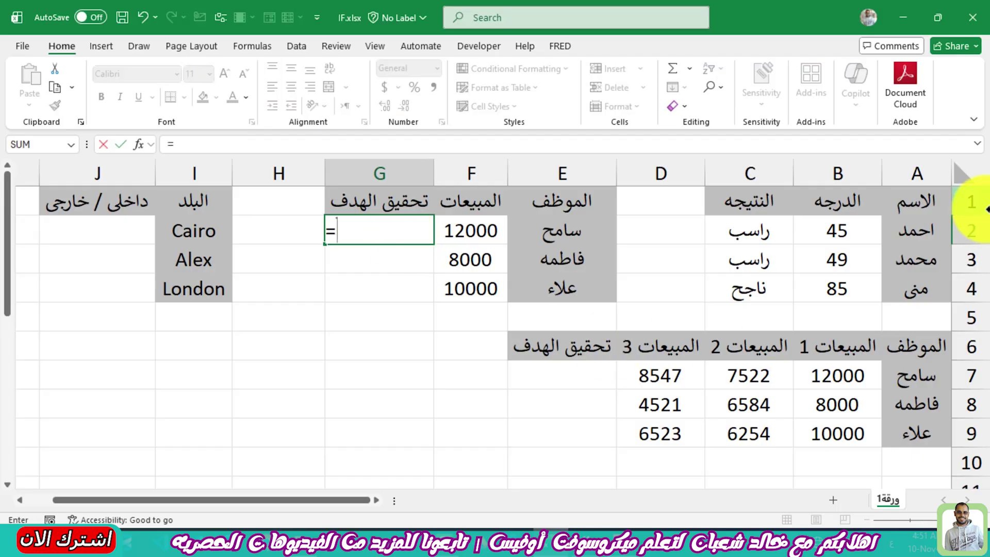
{"action": "type", "text": "if"}
{"action": "key", "text": "Tab"}
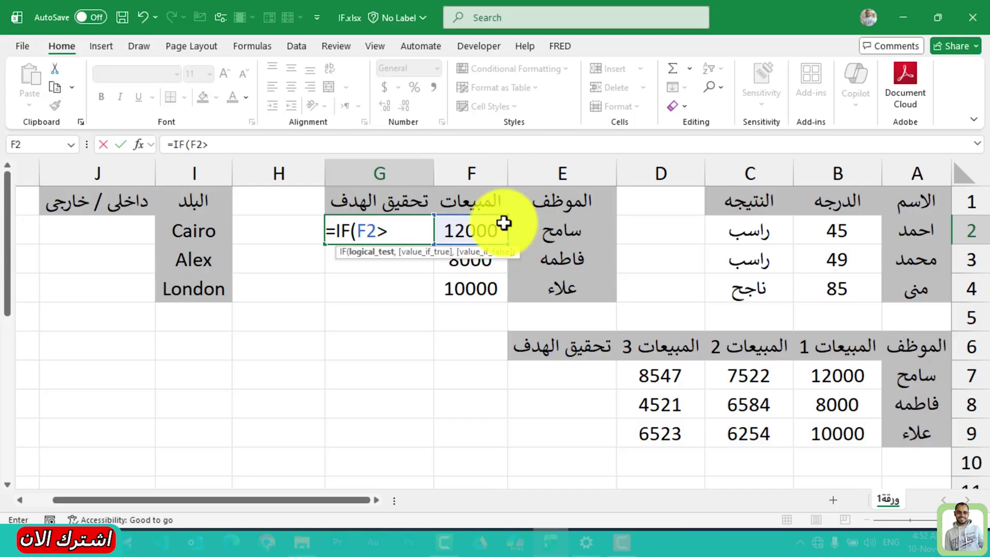
{"action": "type", "text": "10000,"}
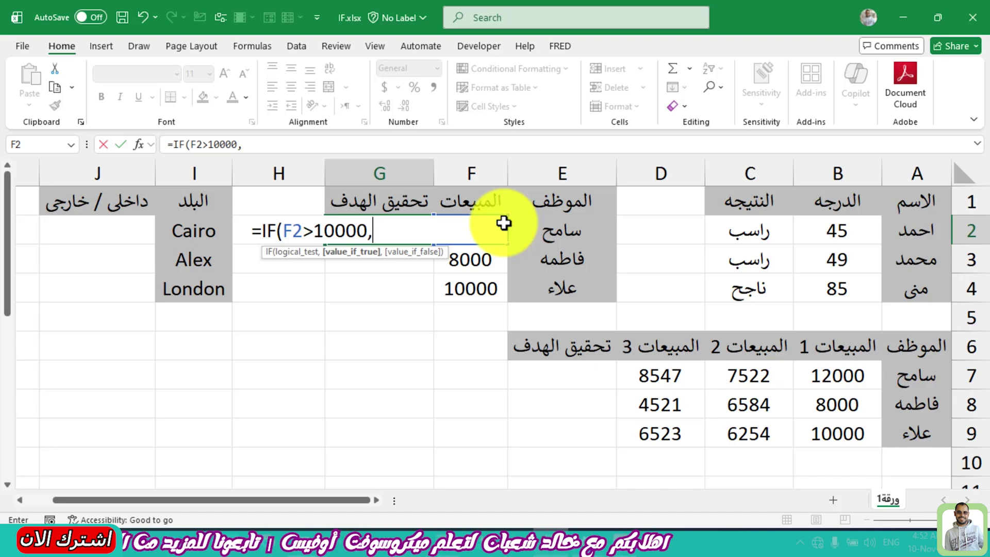
{"action": "key", "text": "BackSpace"}
{"action": "type", "text": ";"}
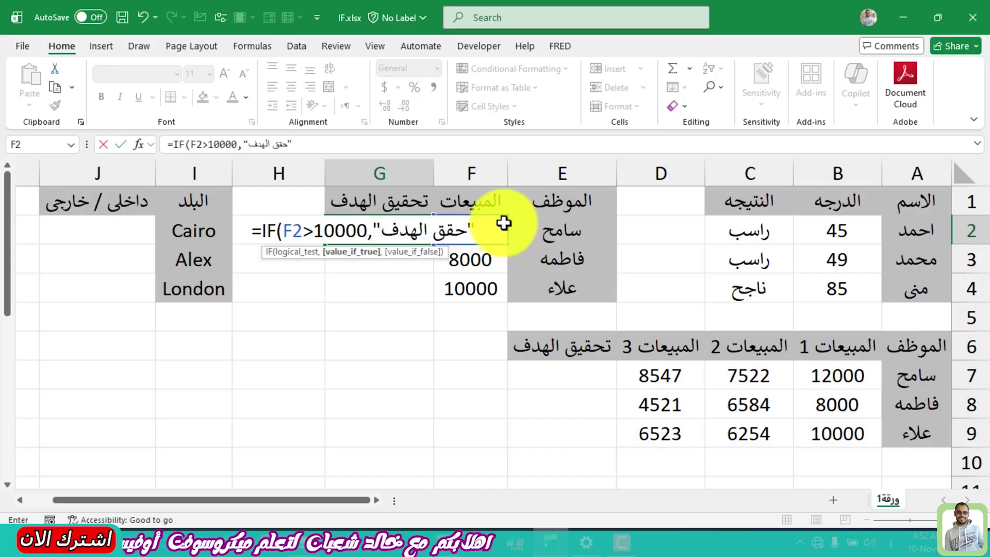
{"action": "type", "text": ","}
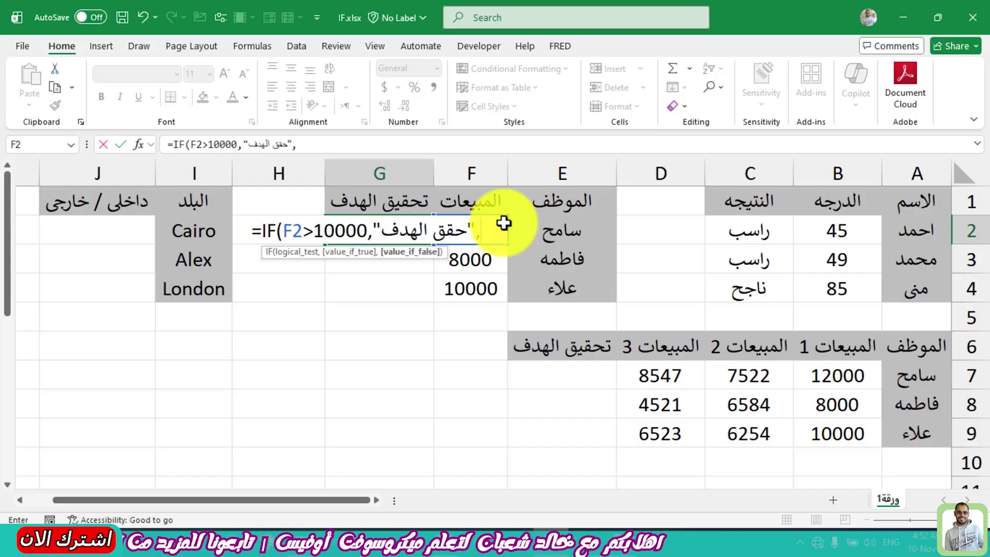
{"action": "type", "text": "\"لم يحقق الهدف"}
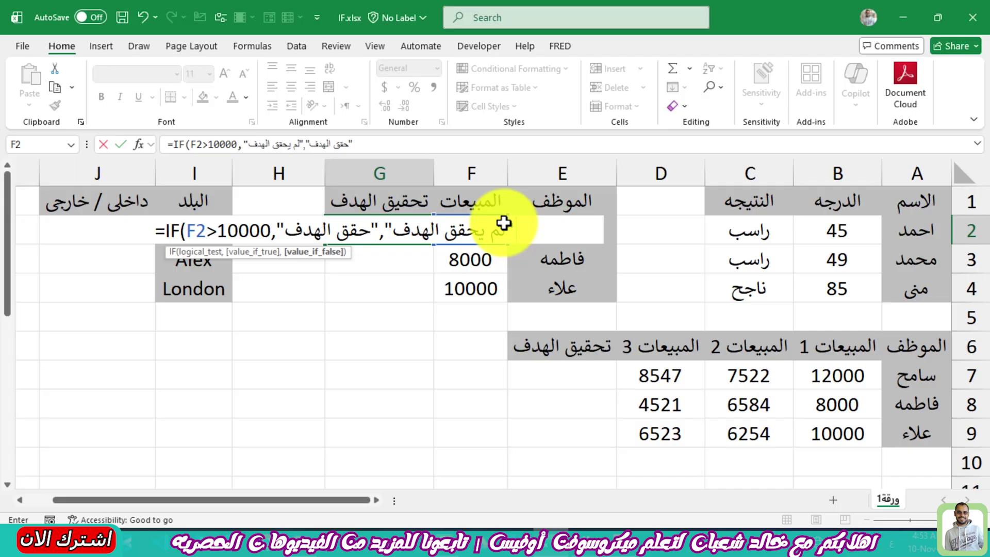
{"action": "key", "text": "Return"}
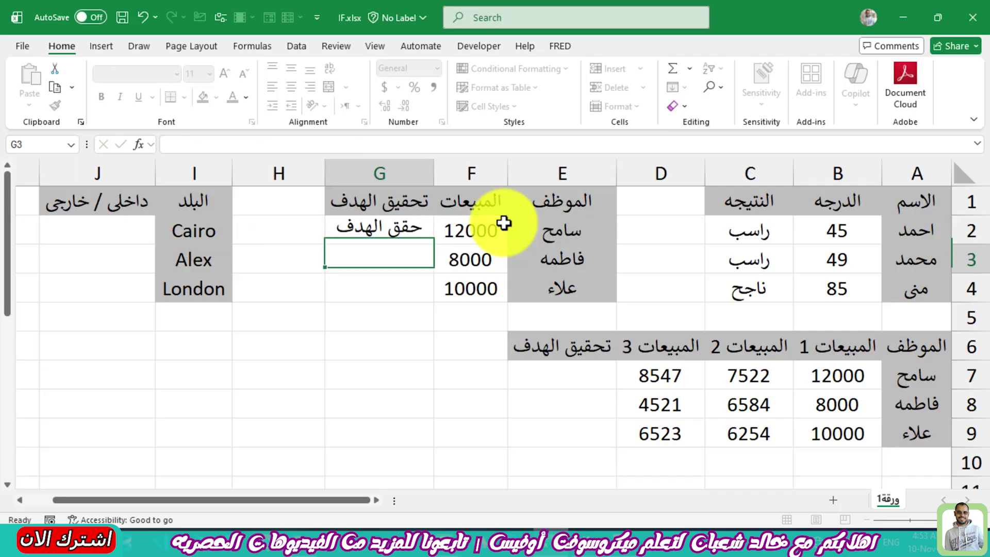
{"action": "left_click", "coordinate": [471, 232]}
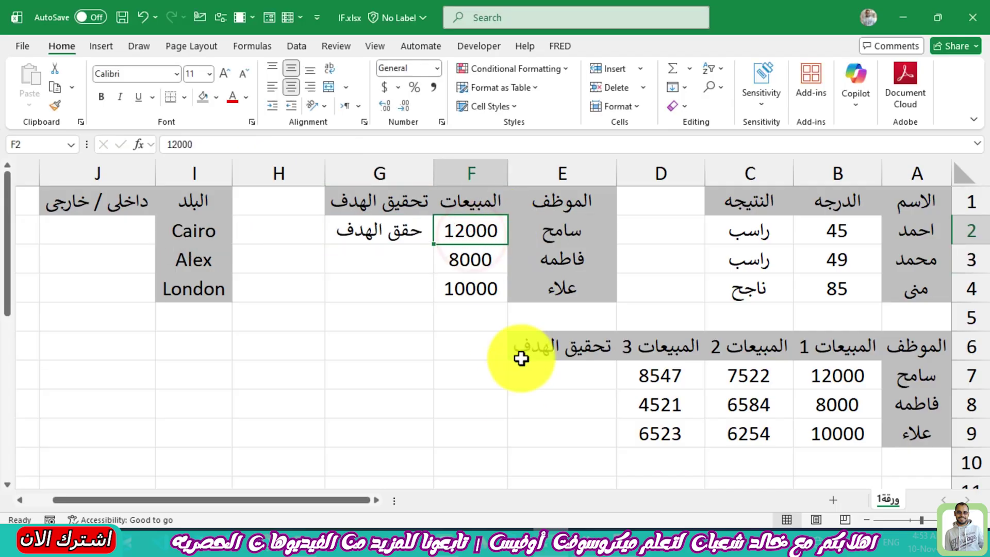
{"action": "left_click", "coordinate": [388, 233]}
{"action": "left_click_drag", "start_coordinate": [325, 244], "coordinate": [330, 294]}
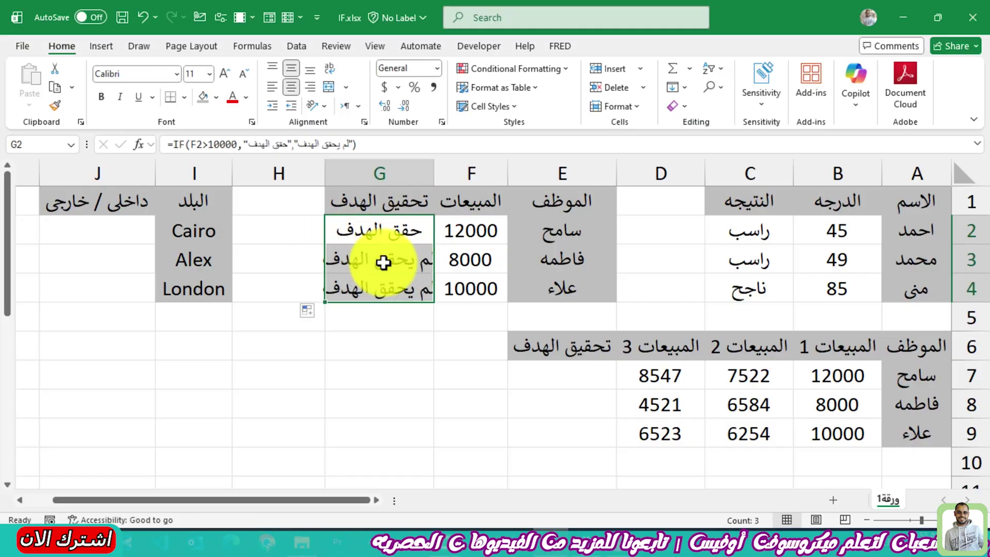
{"action": "left_click", "coordinate": [383, 263]}
{"action": "left_click_drag", "start_coordinate": [325, 170], "coordinate": [309, 170]}
{"action": "left_click", "coordinate": [461, 261]}
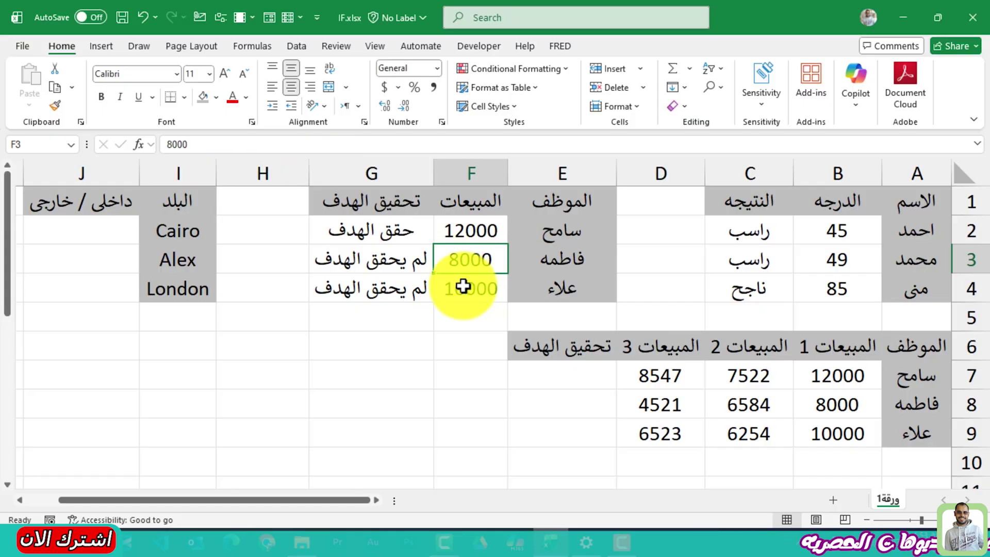
{"action": "left_click", "coordinate": [397, 262]}
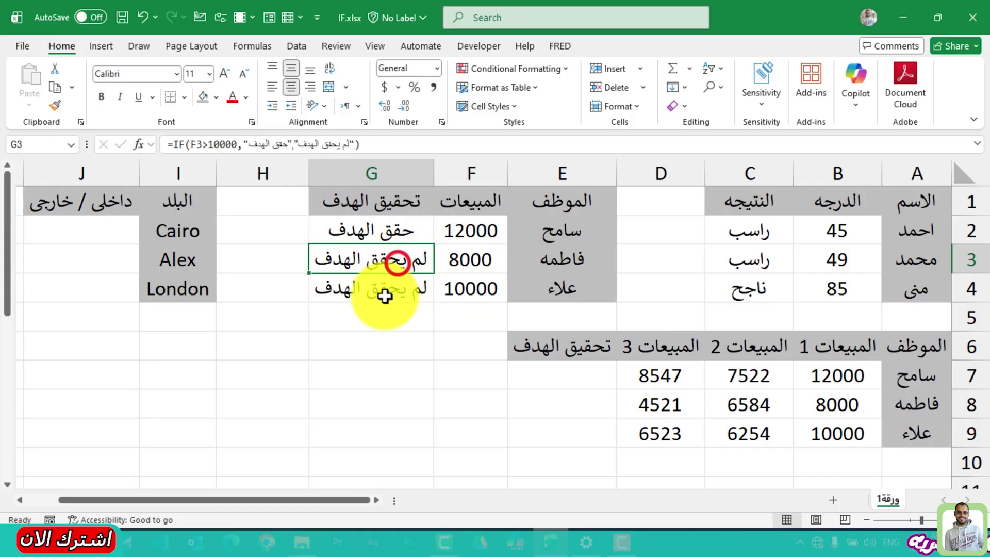
{"action": "left_click", "coordinate": [447, 283]}
{"action": "left_click", "coordinate": [356, 287]}
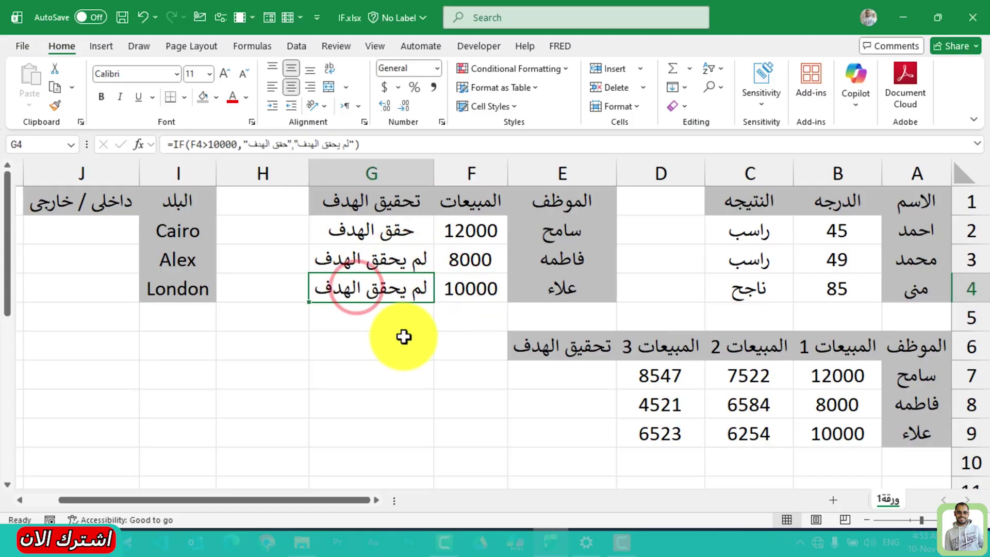
{"action": "left_click_drag", "start_coordinate": [460, 224], "coordinate": [387, 279]}
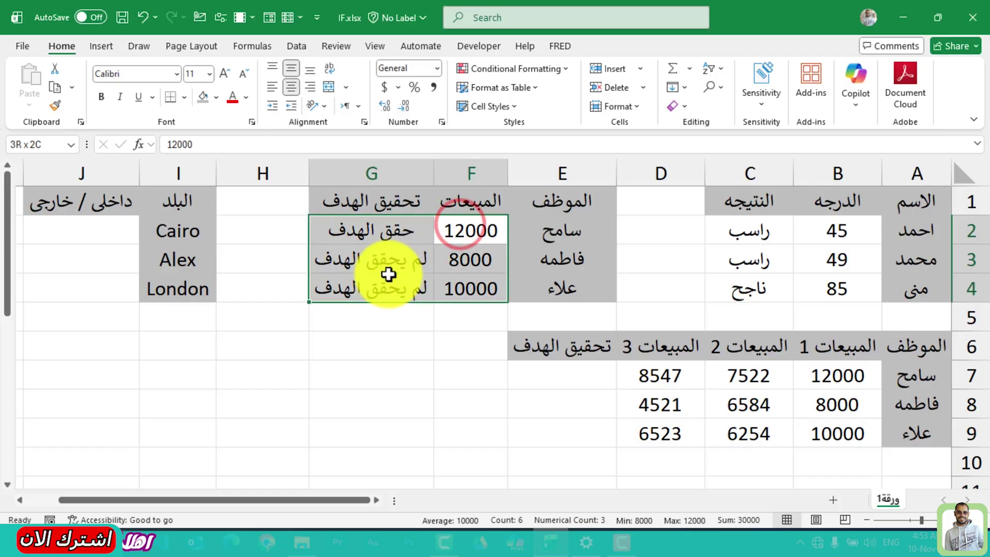
{"action": "left_click", "coordinate": [377, 286]}
{"action": "left_click_drag", "start_coordinate": [454, 282], "coordinate": [416, 289]}
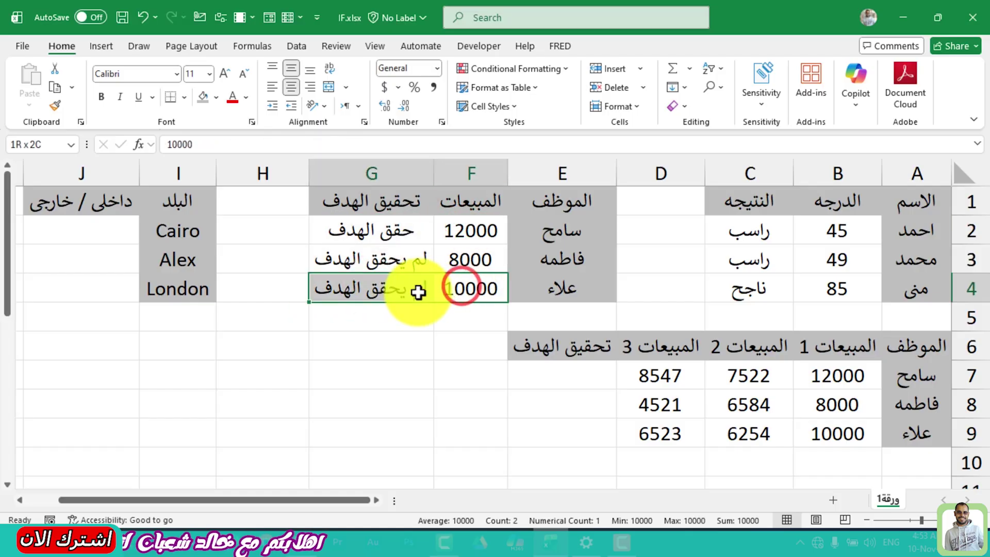
{"action": "left_click", "coordinate": [493, 286]}
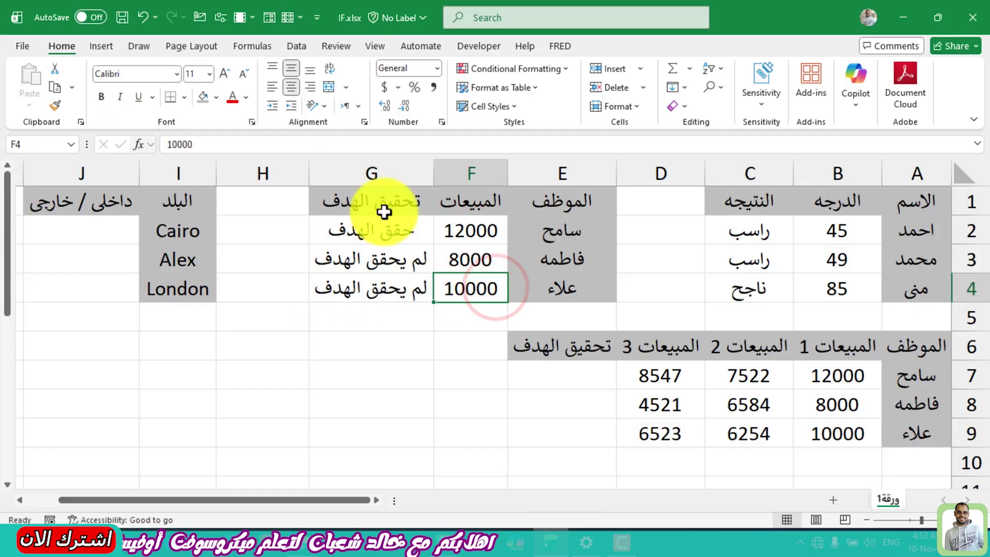
{"action": "left_click", "coordinate": [391, 285]}
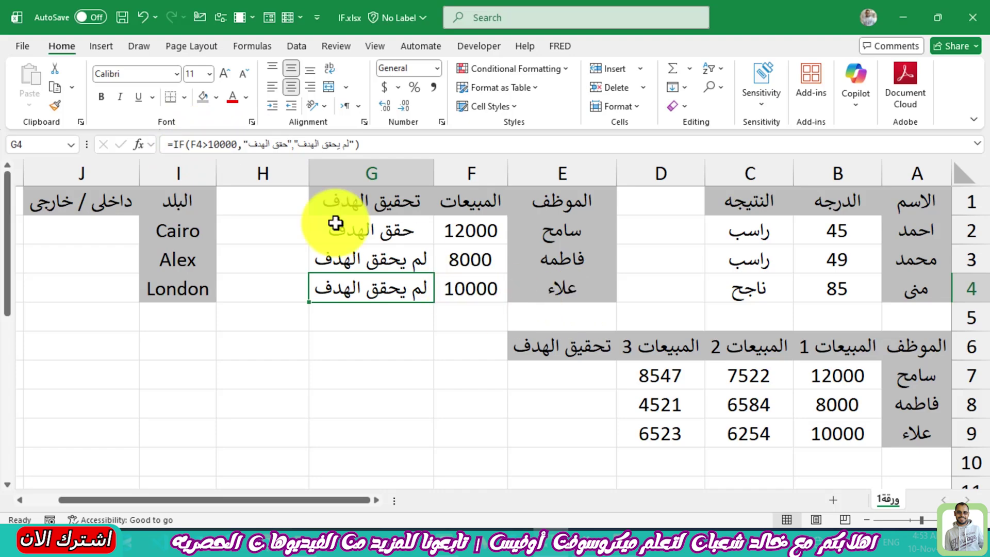
{"action": "left_click", "coordinate": [213, 144]}
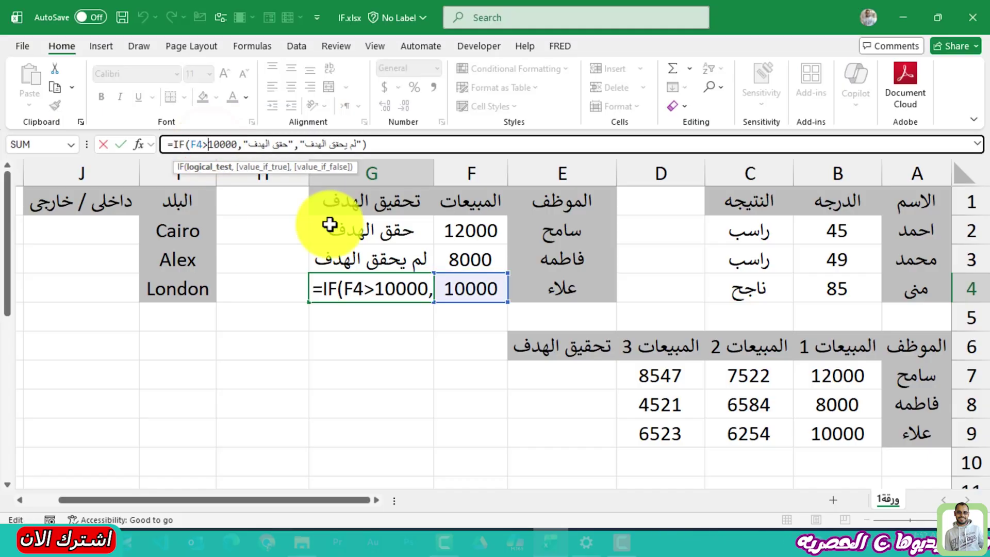
Step: Change G4's condition to F4>=10000 so its 10000 sales shows حقق الهدف
{"action": "type", "text": "="}
{"action": "key", "text": "Return"}
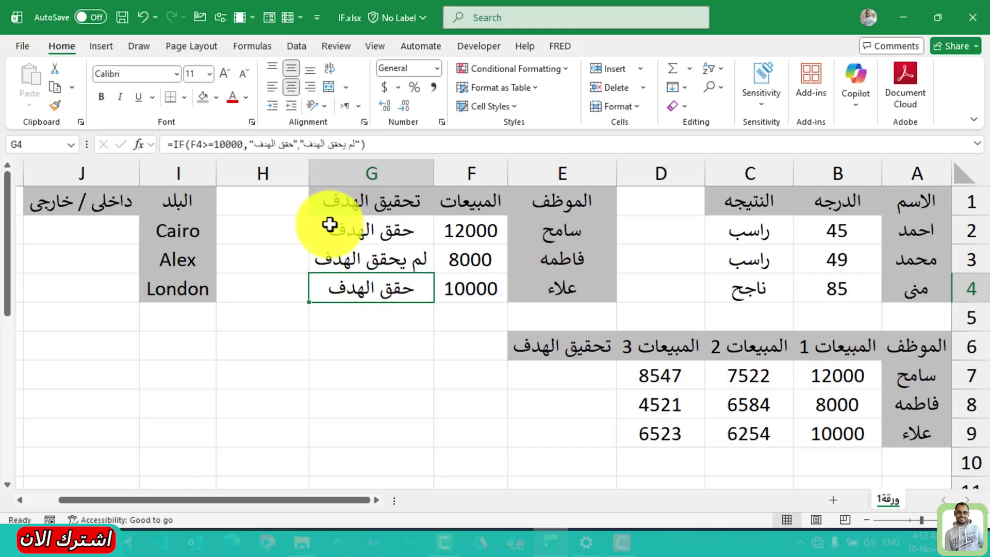
{"action": "key", "text": "Right"}
{"action": "mouse_move", "coordinate": [459, 283]}
{"action": "left_mouse_down"}
{"action": "mouse_move", "coordinate": [386, 286]}
{"action": "mouse_move", "coordinate": [389, 231]}
{"action": "left_mouse_up"}
{"action": "left_click", "coordinate": [388, 279]}
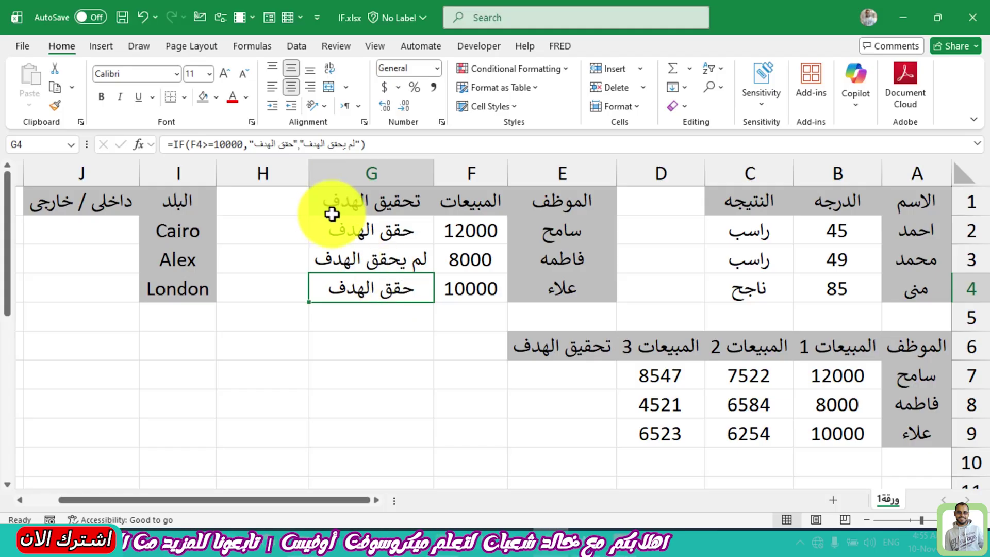
Step: Insert a new column H headed نسبة العموله
{"action": "left_click_drag", "start_coordinate": [374, 230], "coordinate": [379, 291]}
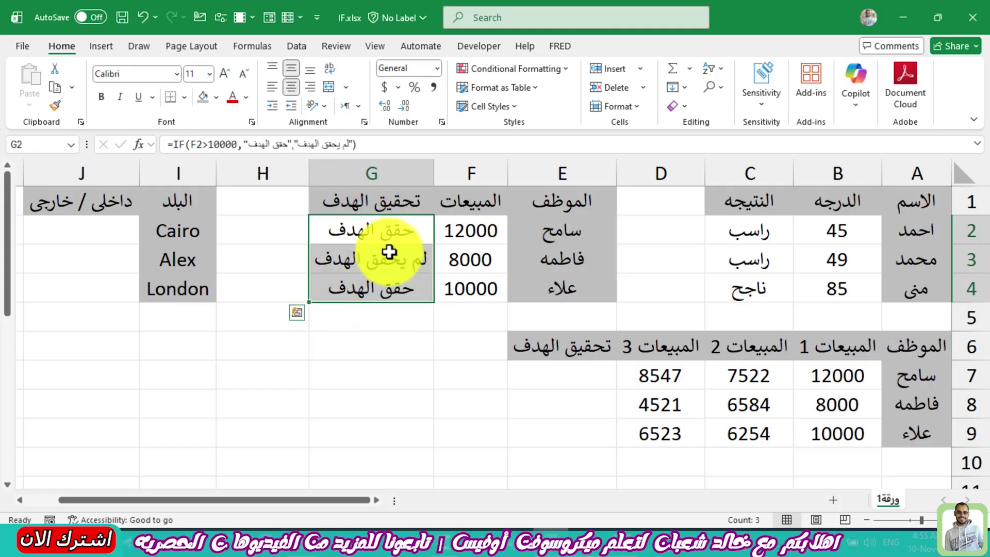
{"action": "left_click", "coordinate": [263, 173]}
{"action": "right_click", "coordinate": [264, 173]}
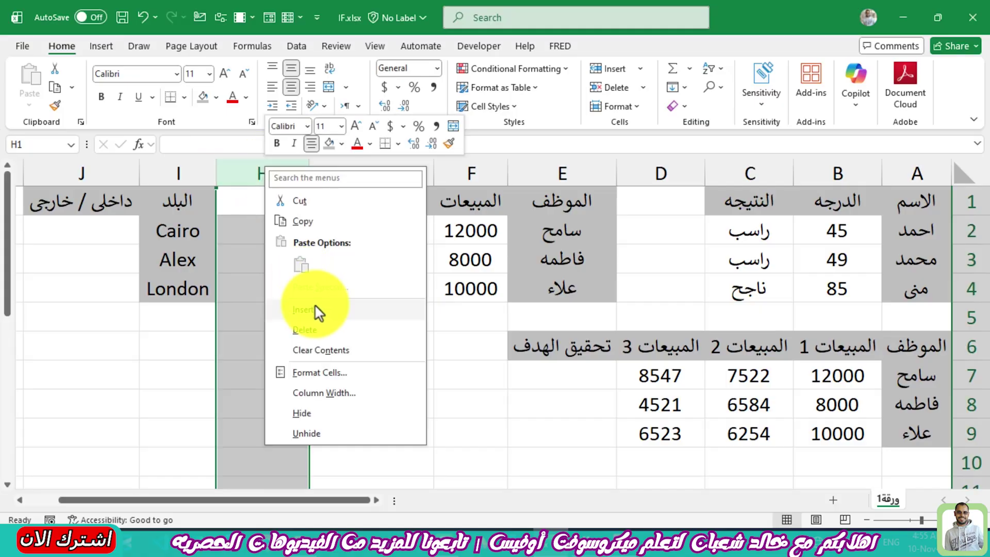
{"action": "left_click", "coordinate": [315, 307]}
{"action": "type", "text": "نس"}
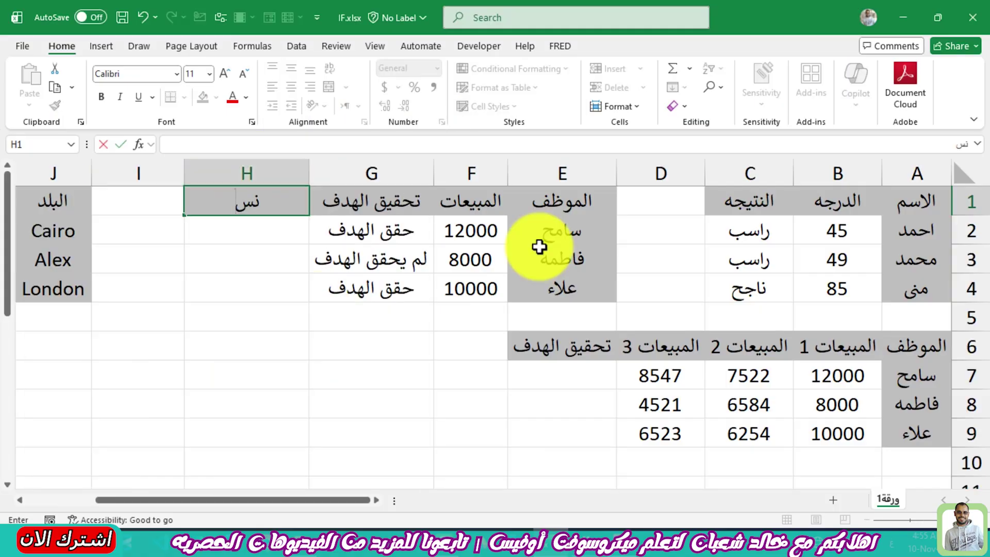
{"action": "type", "text": "بة العموله"}
{"action": "key", "text": "Return"}
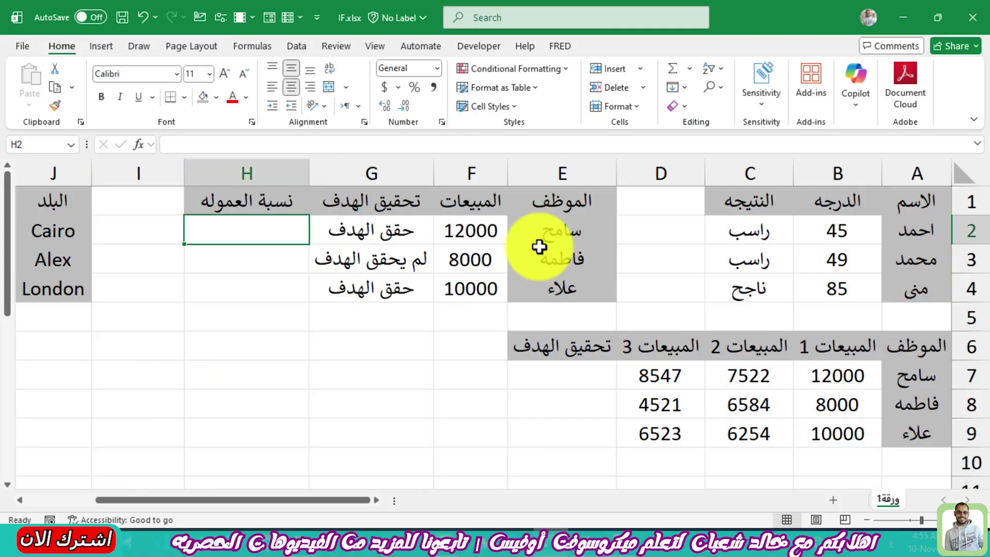
Step: Build =IF(F2>=10000,F2*10%,0) in H2 with the Function Arguments dialog
{"action": "type", "text": "=if"}
{"action": "key", "text": "Tab"}
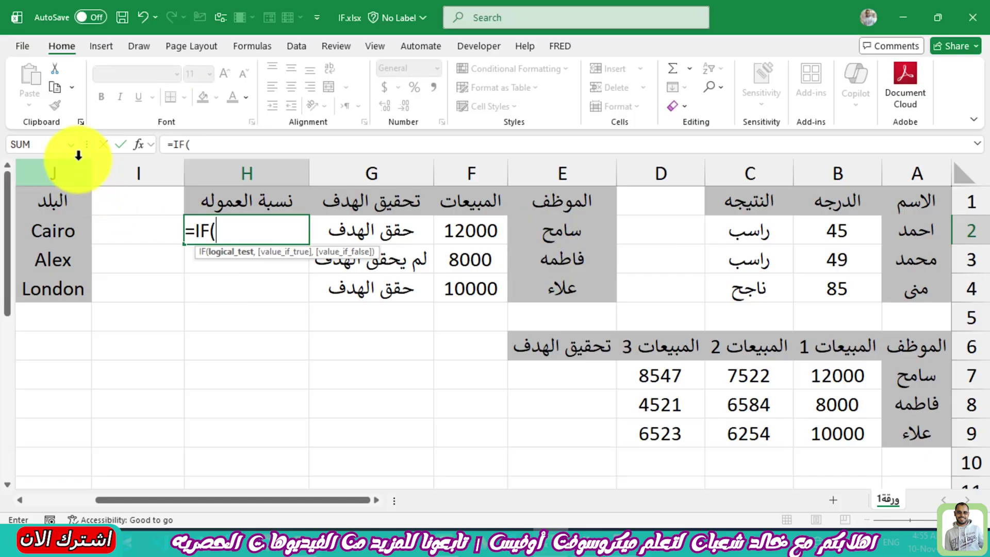
{"action": "left_click", "coordinate": [138, 145]}
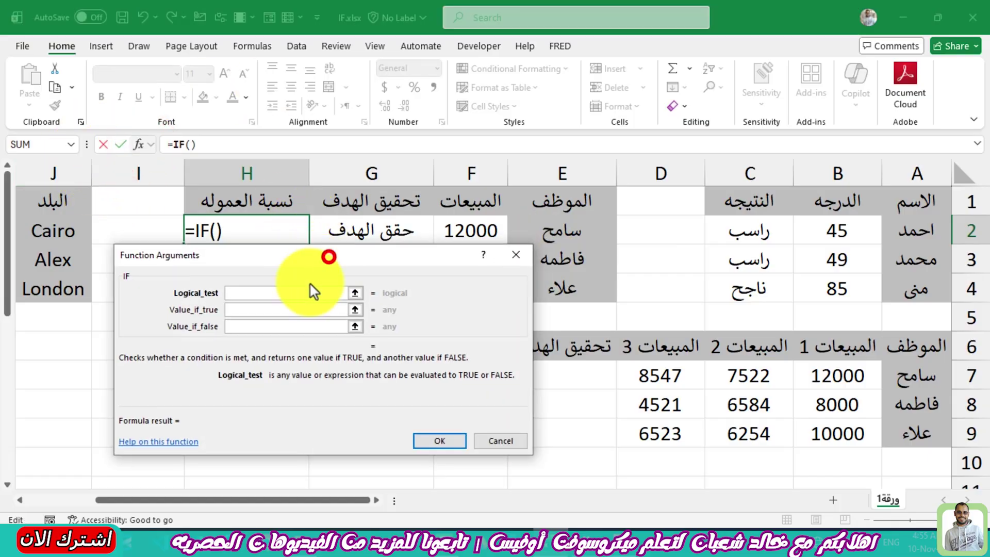
{"action": "left_click", "coordinate": [486, 229]}
{"action": "type", "text": ">"}
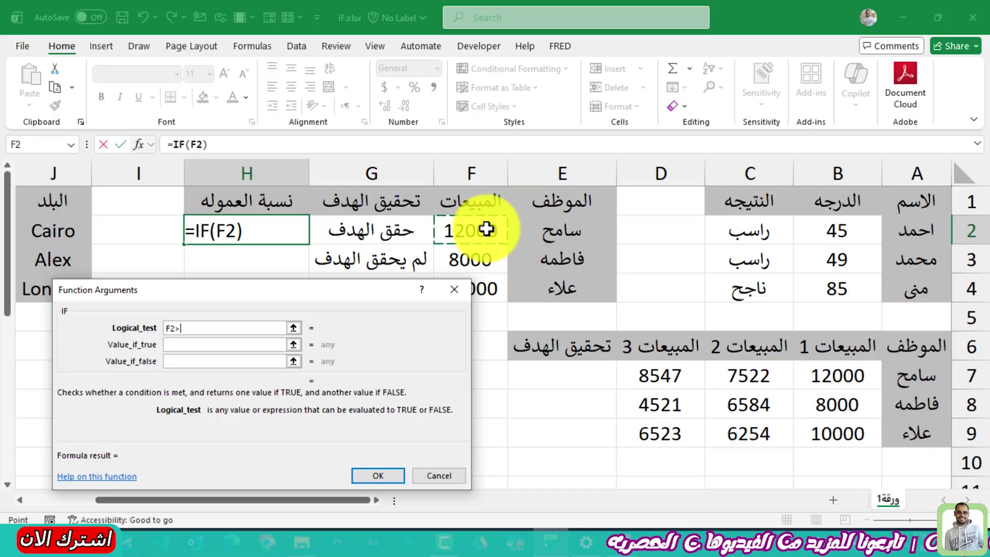
{"action": "type", "text": "=10000"}
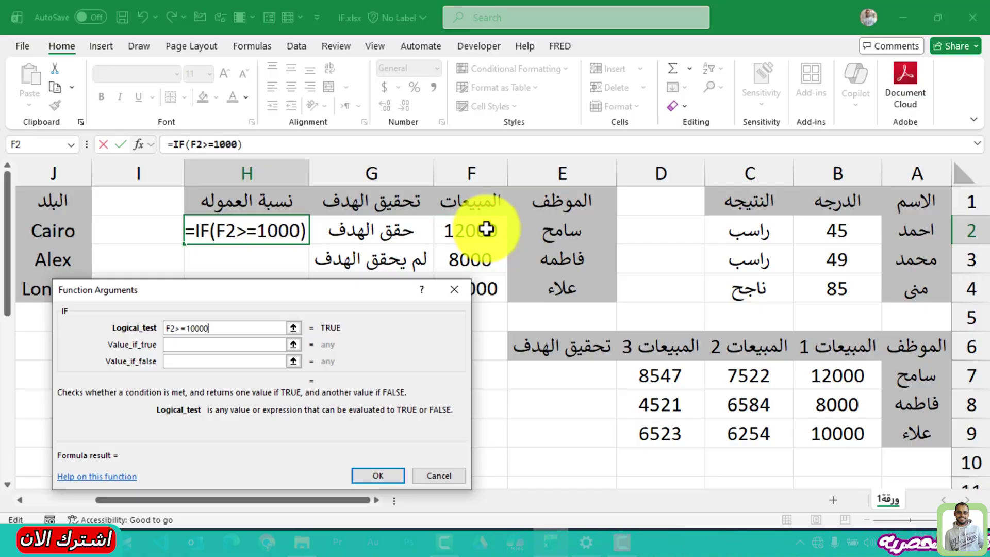
{"action": "key", "text": "Tab"}
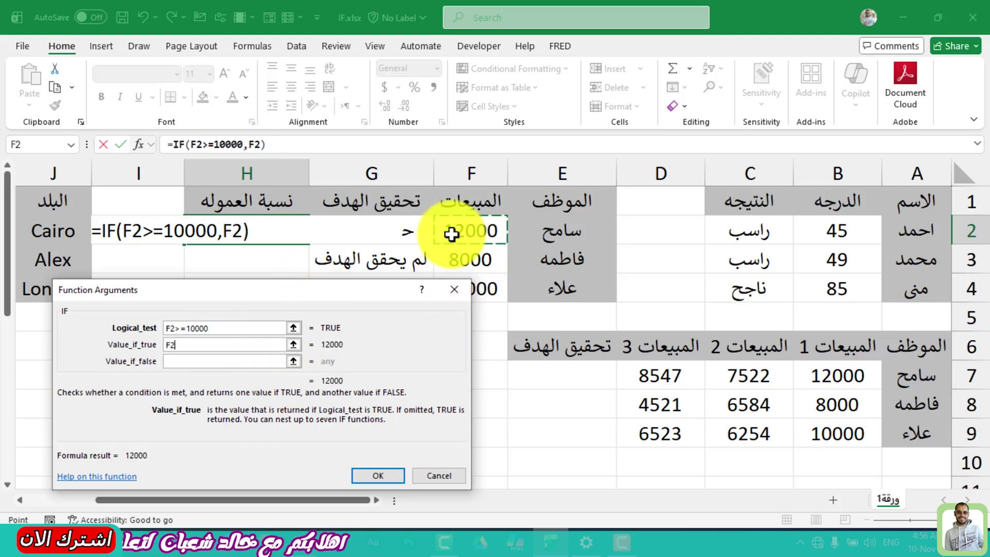
{"action": "type", "text": "*10%"}
{"action": "left_click", "coordinate": [268, 343]}
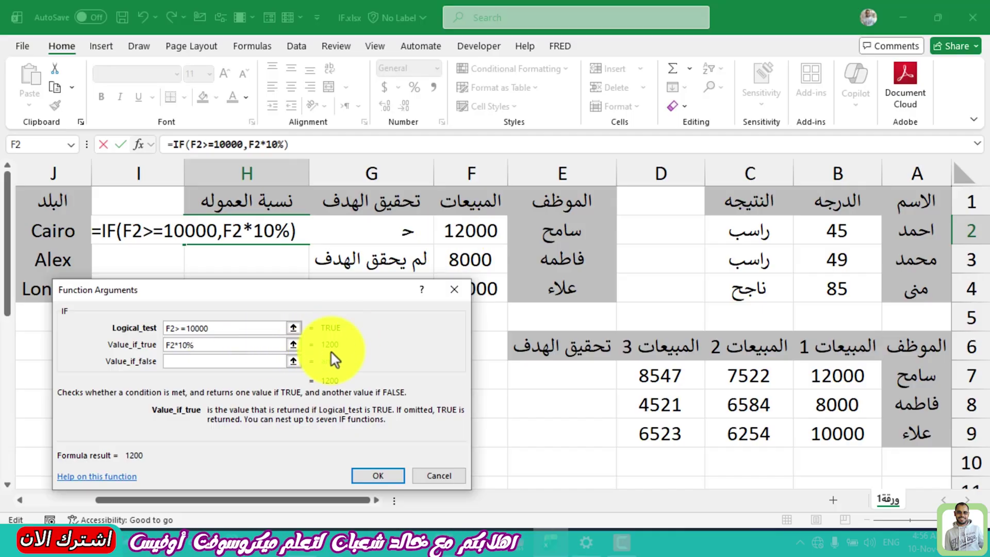
{"action": "left_click", "coordinate": [228, 362]}
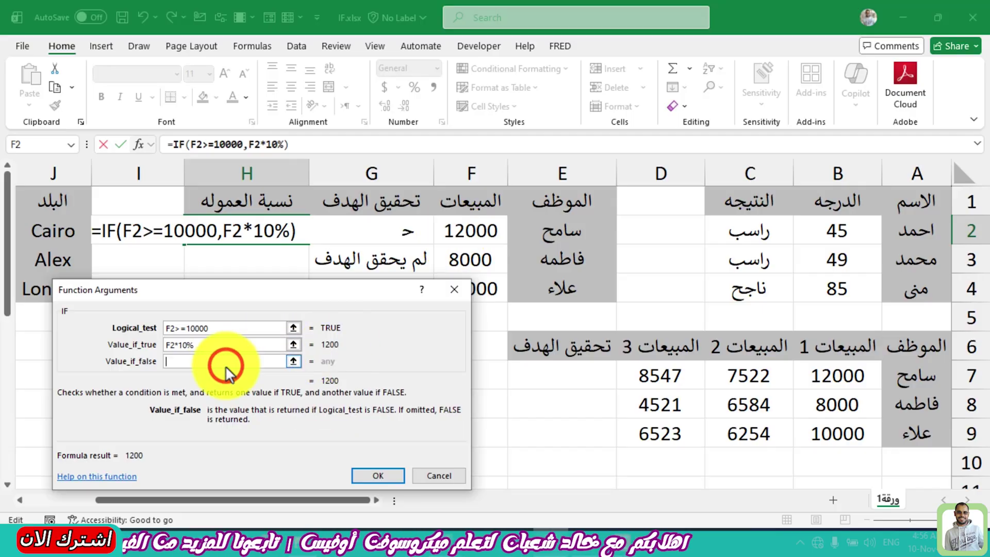
{"action": "type", "text": "0"}
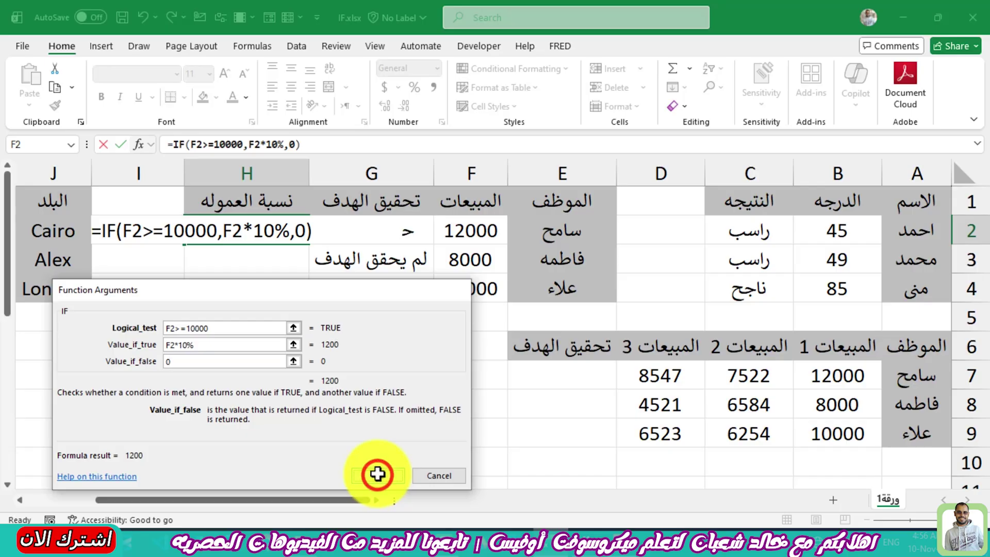
{"action": "left_click", "coordinate": [377, 474]}
{"action": "left_click", "coordinate": [372, 234]}
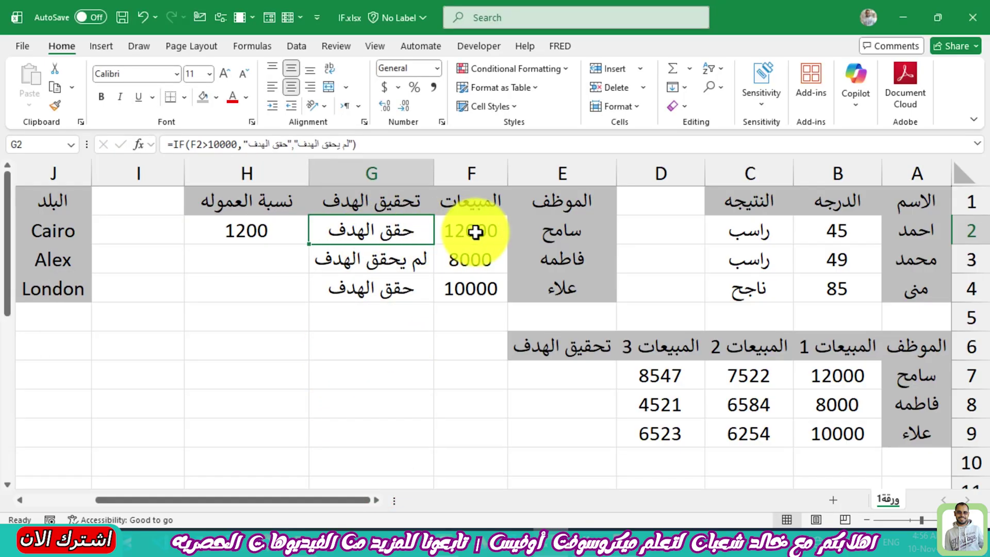
Step: Fill the commission formula from H2 down to H4, checking H3 (0) and H4 (1000)
{"action": "left_click", "coordinate": [211, 240]}
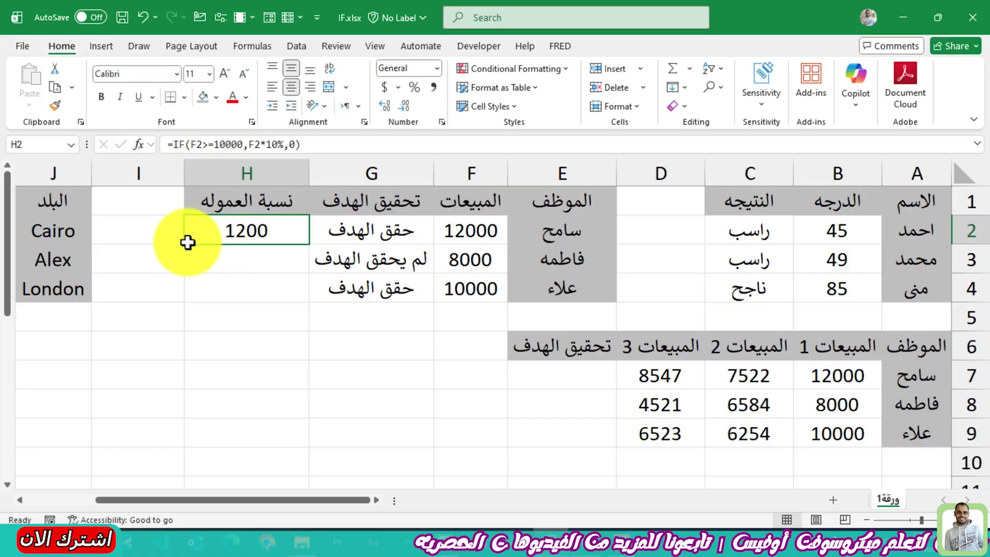
{"action": "left_click_drag", "start_coordinate": [191, 241], "coordinate": [193, 295]}
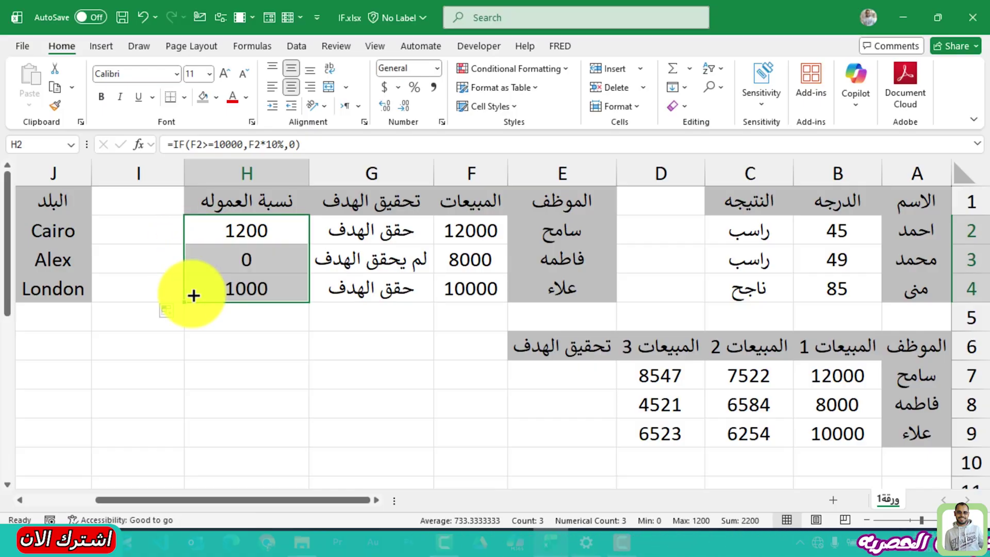
{"action": "left_click", "coordinate": [498, 256]}
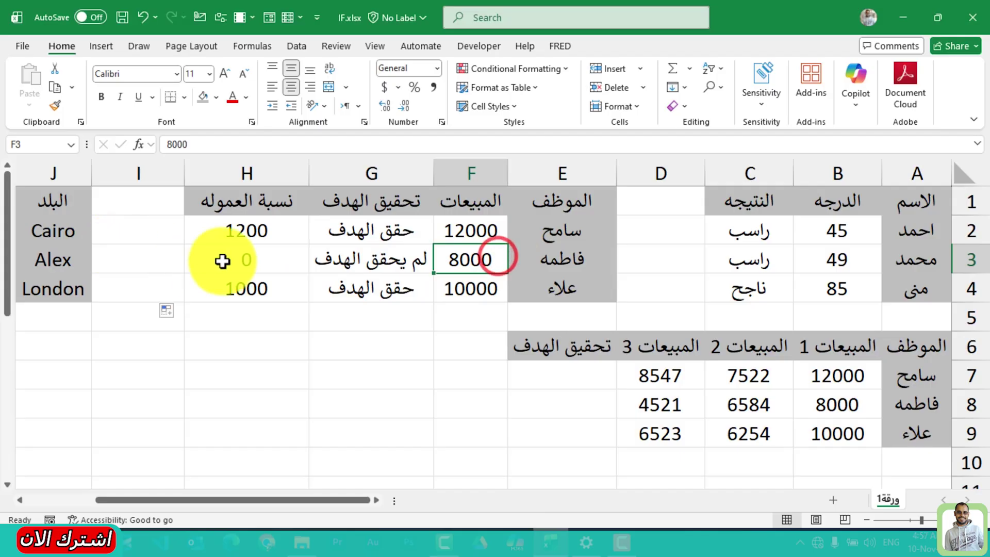
{"action": "left_click", "coordinate": [238, 260]}
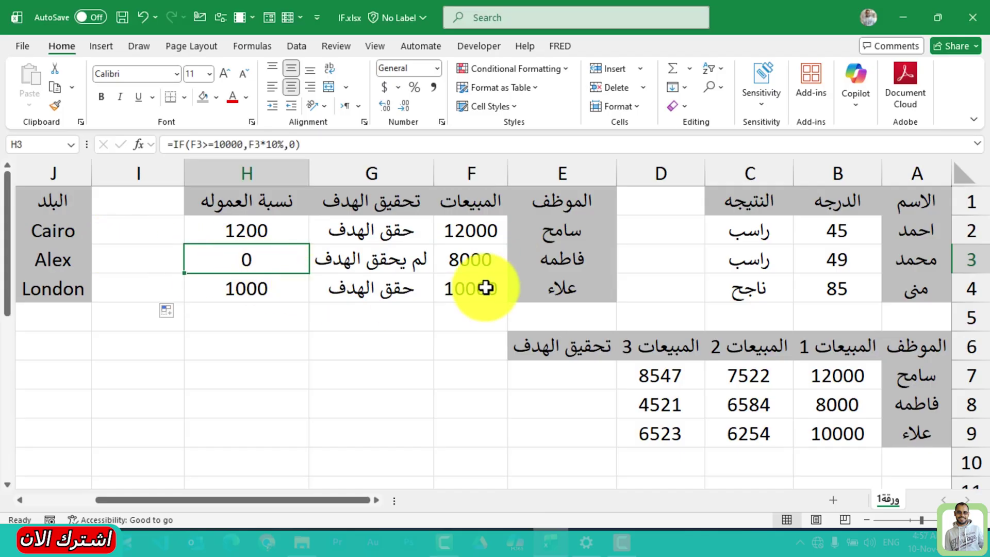
{"action": "left_click", "coordinate": [459, 287]}
{"action": "left_click", "coordinate": [250, 287]}
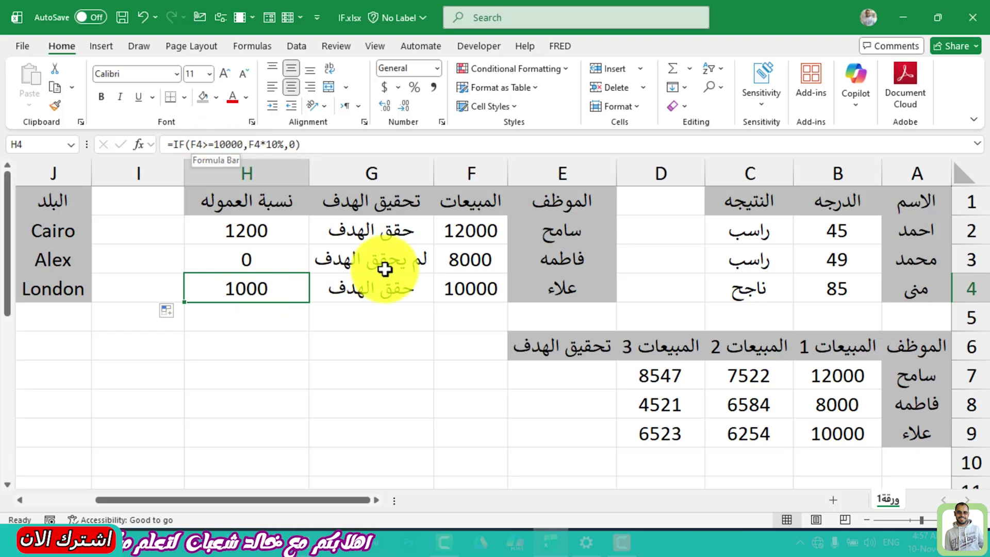
Step: Review the sales, status and commission block and H2's commission formula
{"action": "left_click_drag", "start_coordinate": [457, 287], "coordinate": [260, 217]}
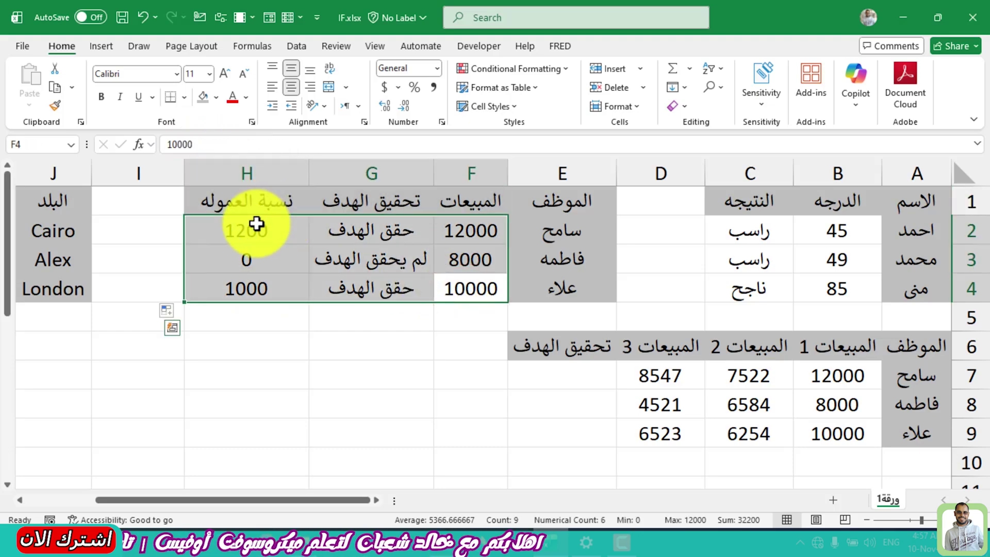
{"action": "left_click", "coordinate": [260, 221]}
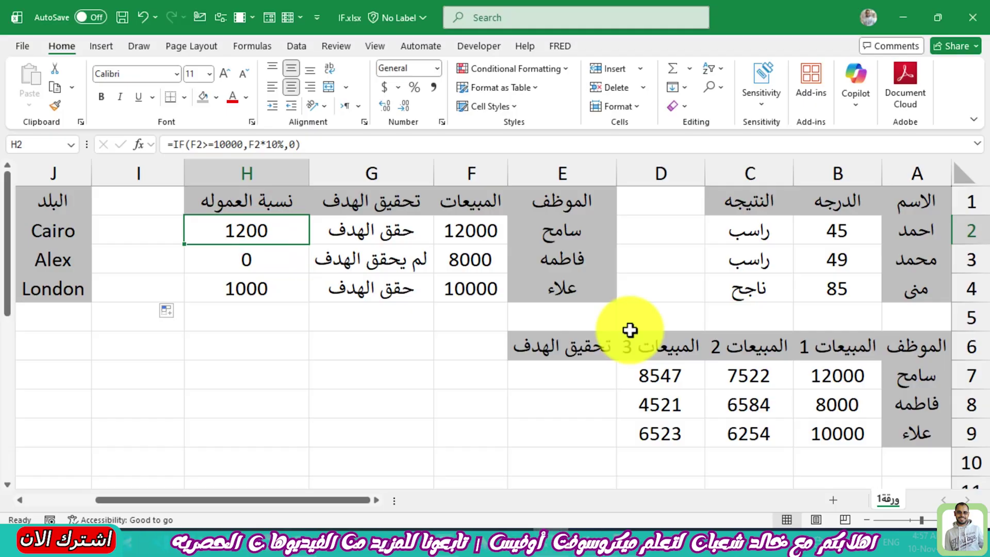
{"action": "key", "text": "Right"}
{"action": "key", "text": "Right"}
{"action": "key", "text": "Left"}
{"action": "key", "text": "Left"}
{"action": "key", "text": "Up"}
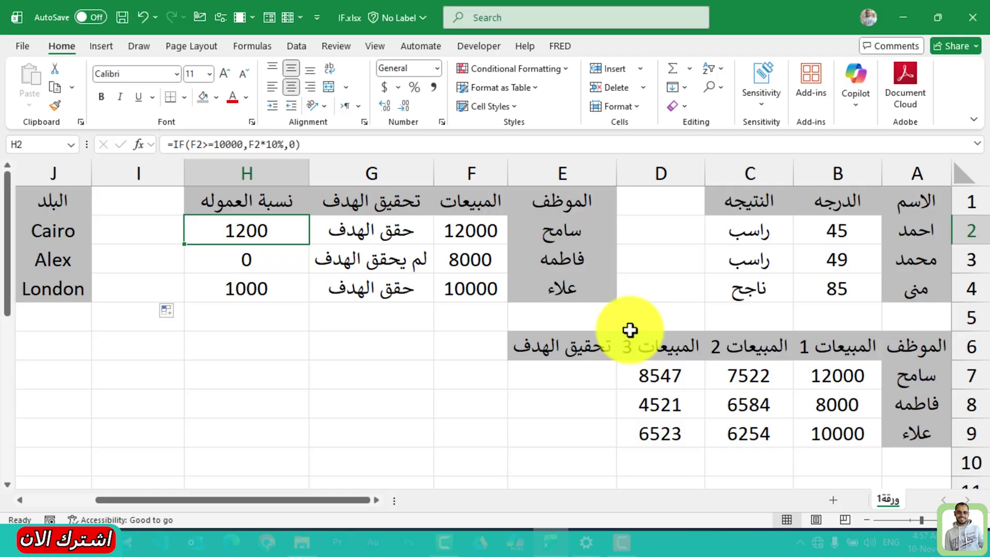
Step: Enter =IF(J2="Cairo","داخلى","خارجى") in K2
{"action": "key", "text": "Left"}
{"action": "key", "text": "Left"}
{"action": "key", "text": "Left"}
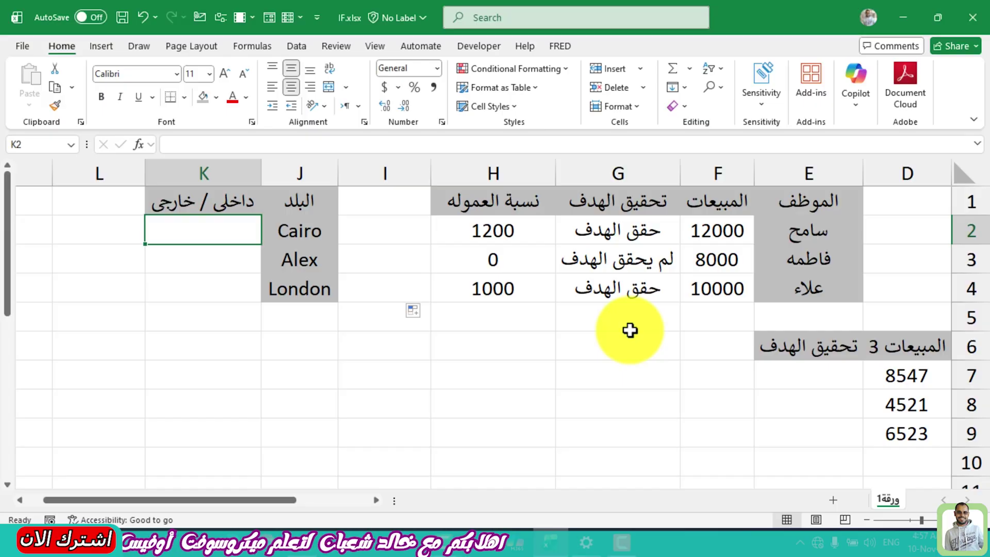
{"action": "type", "text": "=if"}
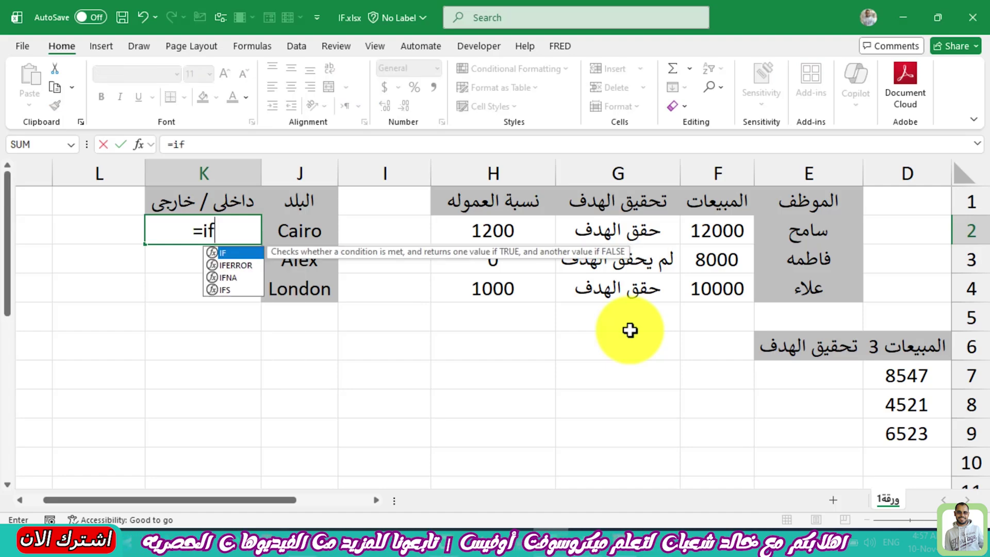
{"action": "key", "text": "Tab"}
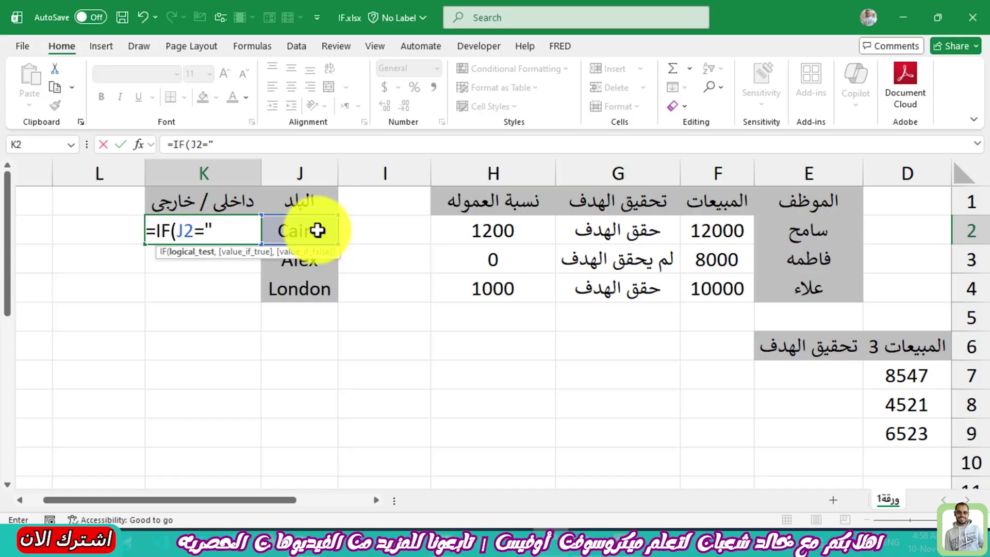
{"action": "type", "text": "C"}
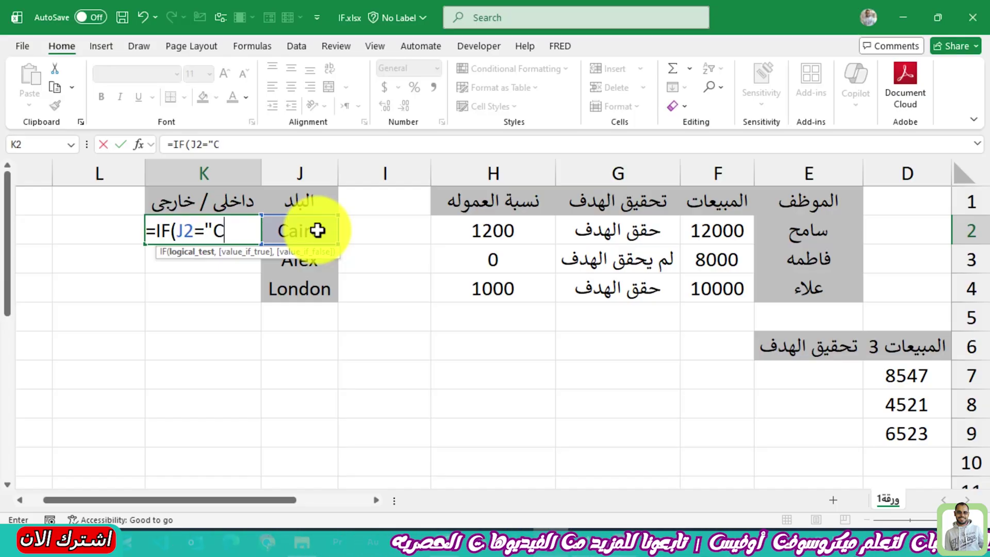
{"action": "type", "text": "airo\",\"داخلى\"و"}
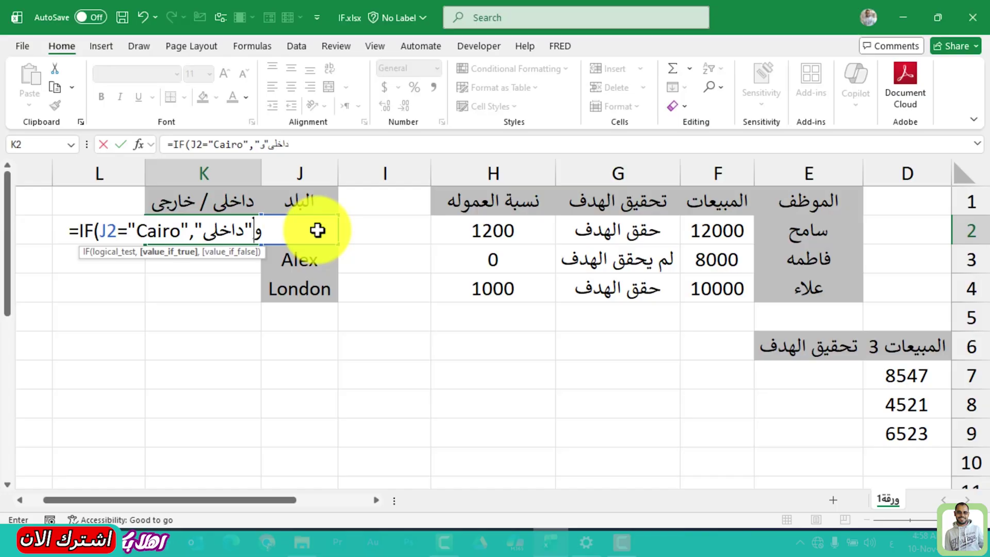
{"action": "key", "text": "BackSpace"}
{"action": "type", "text": ","}
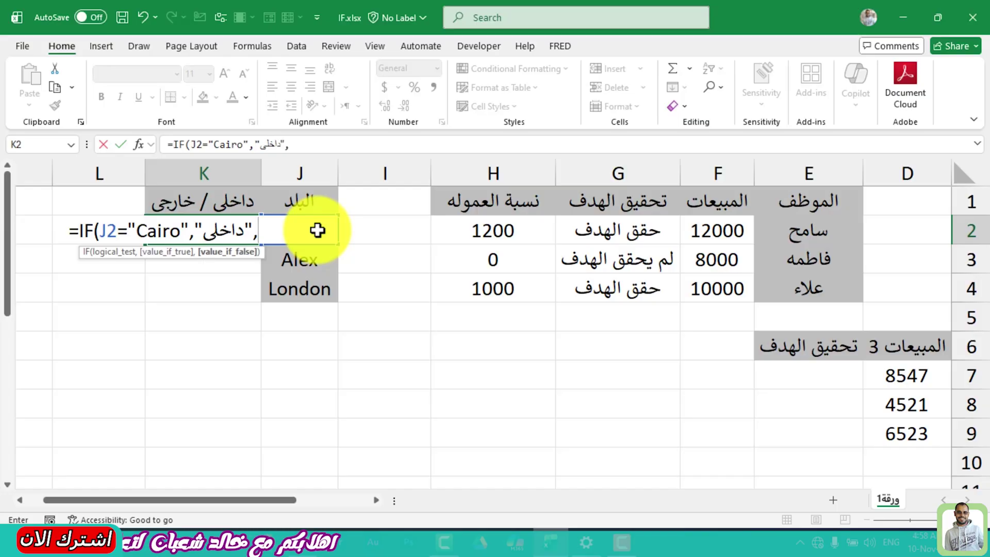
{"action": "type", "text": "\"خارجى"}
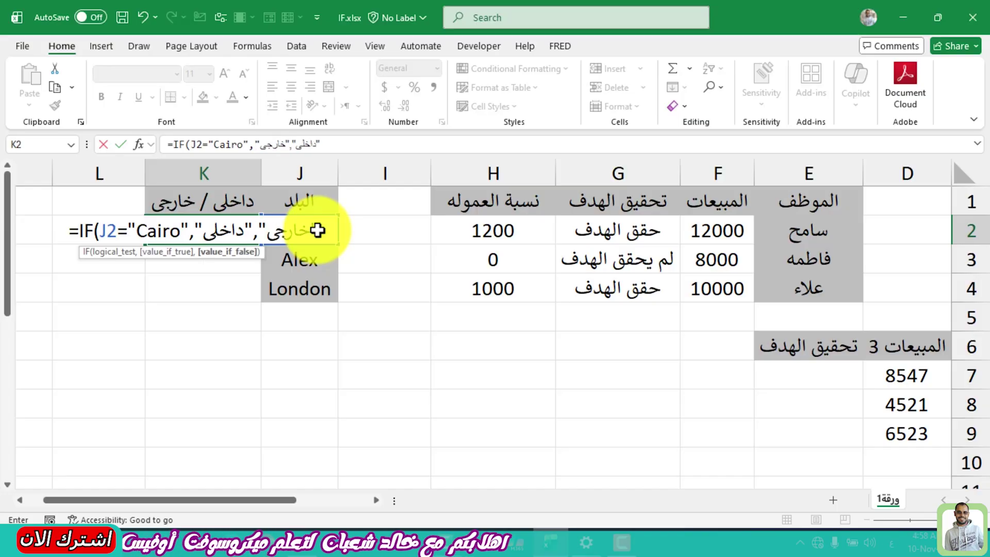
{"action": "type", "text": "\")"}
{"action": "key", "text": "Return"}
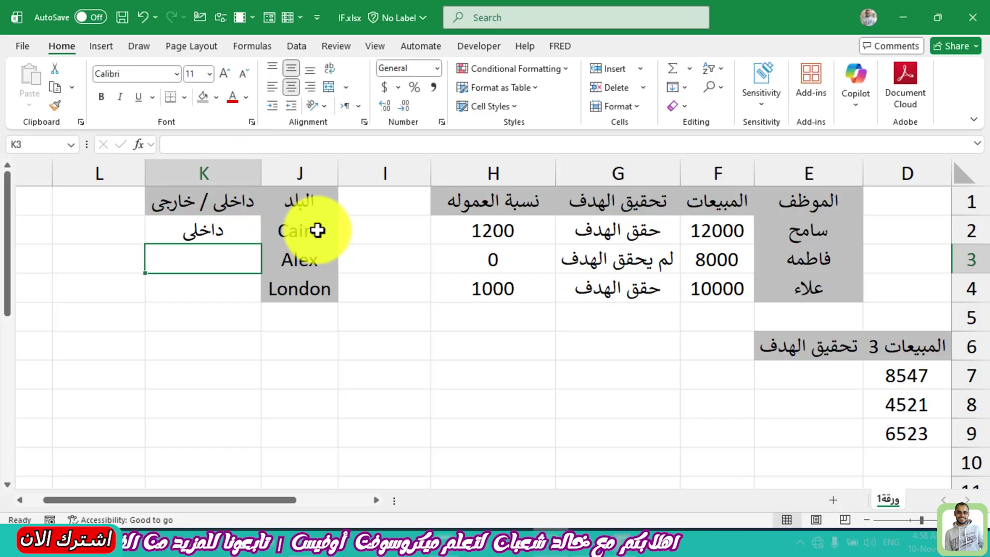
Step: Copy K2's city formula down to K4 and check the Alex and London results
{"action": "left_click", "coordinate": [170, 236]}
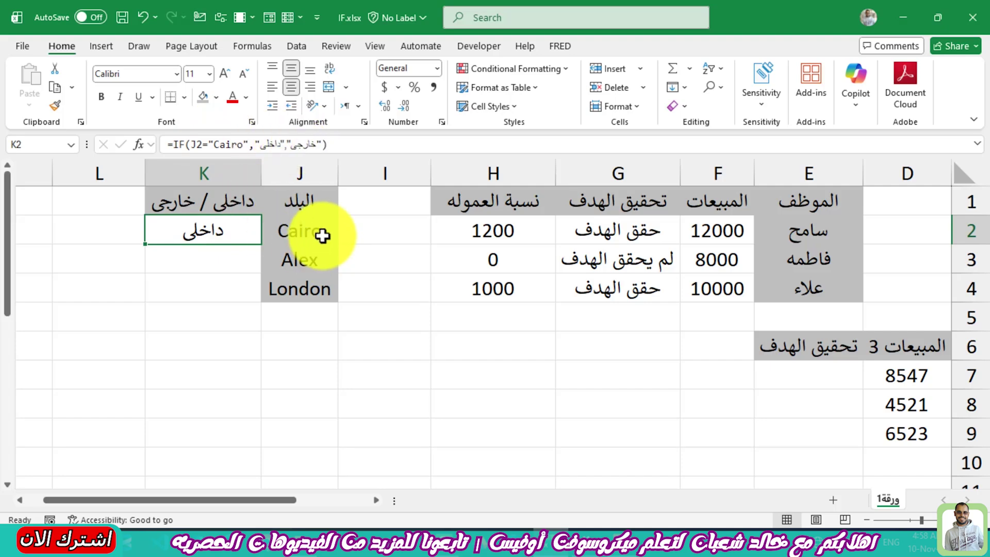
{"action": "double_click", "coordinate": [146, 244]}
{"action": "left_click_drag", "start_coordinate": [320, 230], "coordinate": [221, 229]}
{"action": "left_click_drag", "start_coordinate": [283, 258], "coordinate": [214, 259]}
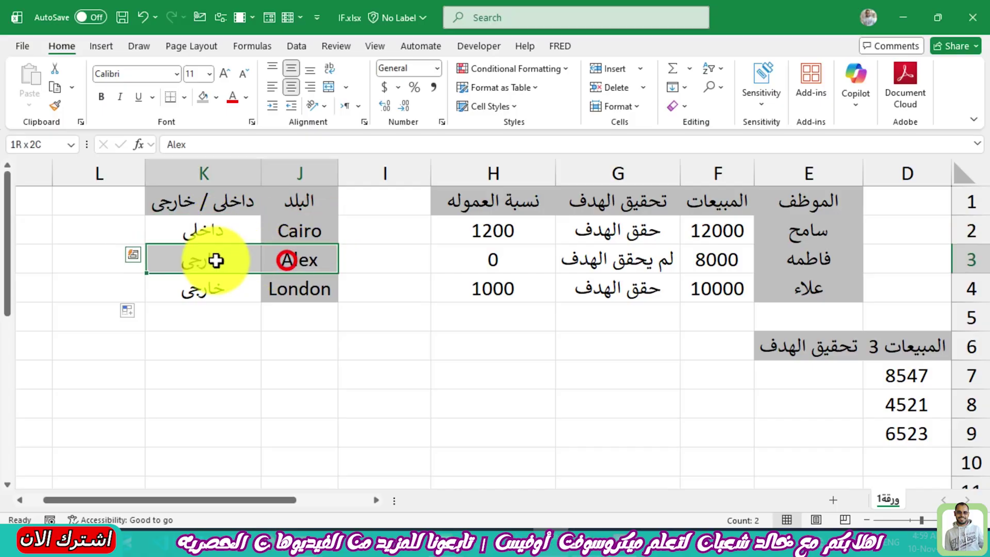
{"action": "left_click", "coordinate": [329, 289]}
{"action": "left_click_drag", "start_coordinate": [329, 289], "coordinate": [25, 302]}
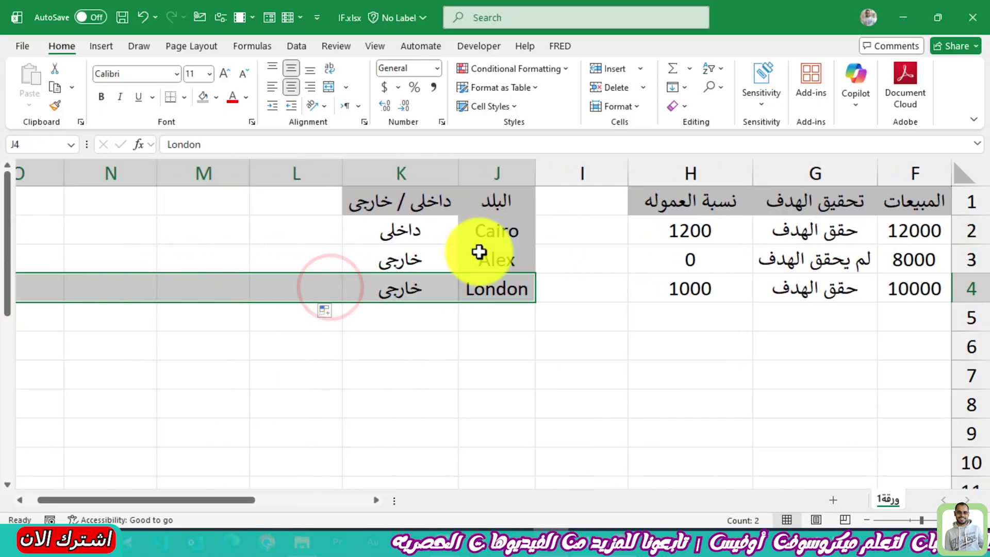
{"action": "left_click", "coordinate": [474, 252]}
{"action": "left_click", "coordinate": [434, 241]}
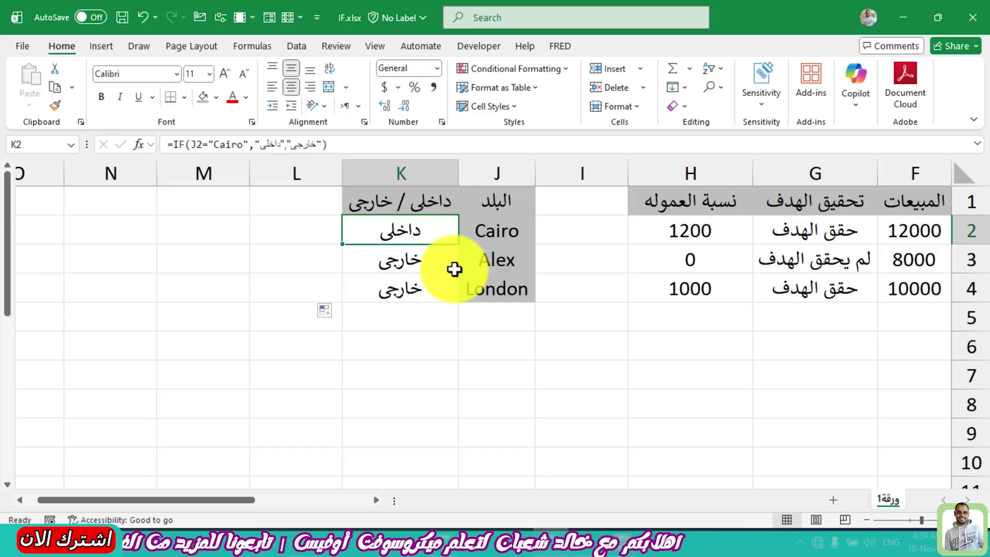
{"action": "key", "text": "Down"}
{"action": "key", "text": "Down"}
{"action": "key", "text": "Down"}
{"action": "key", "text": "Home"}
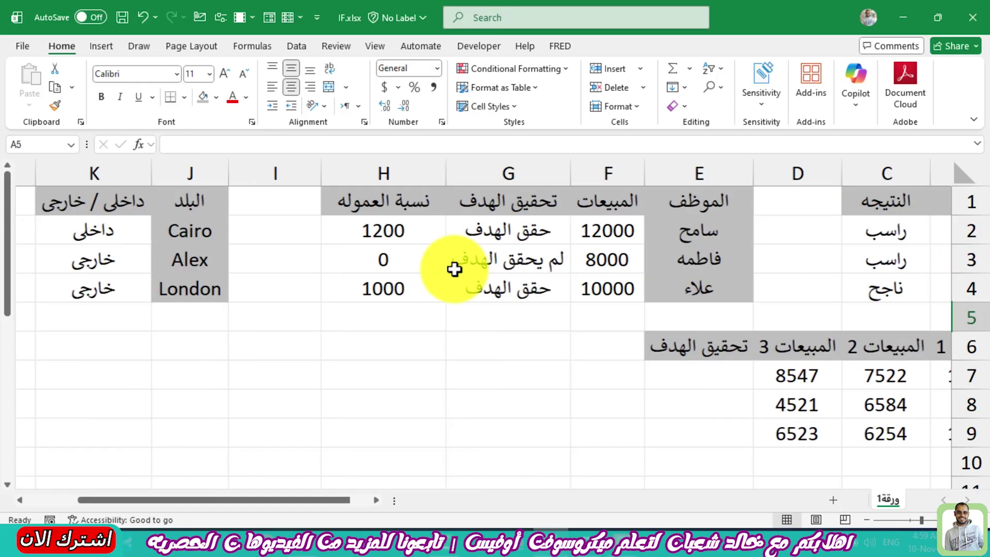
Step: Enter =IF(SUM(B7:D7)>=20000,…) target check in E7 and verify the first employee's total
{"action": "left_click", "coordinate": [569, 387]}
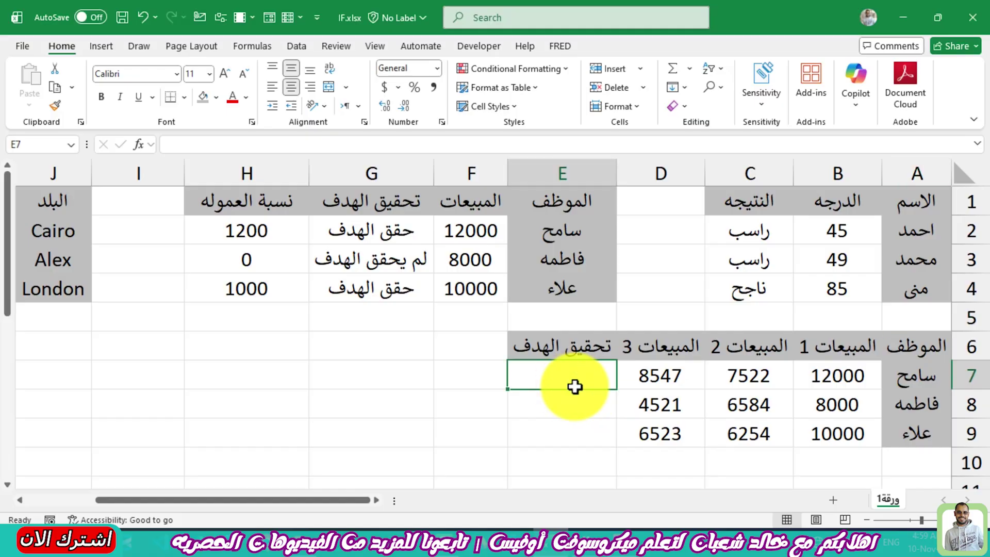
{"action": "type", "text": "=IF"}
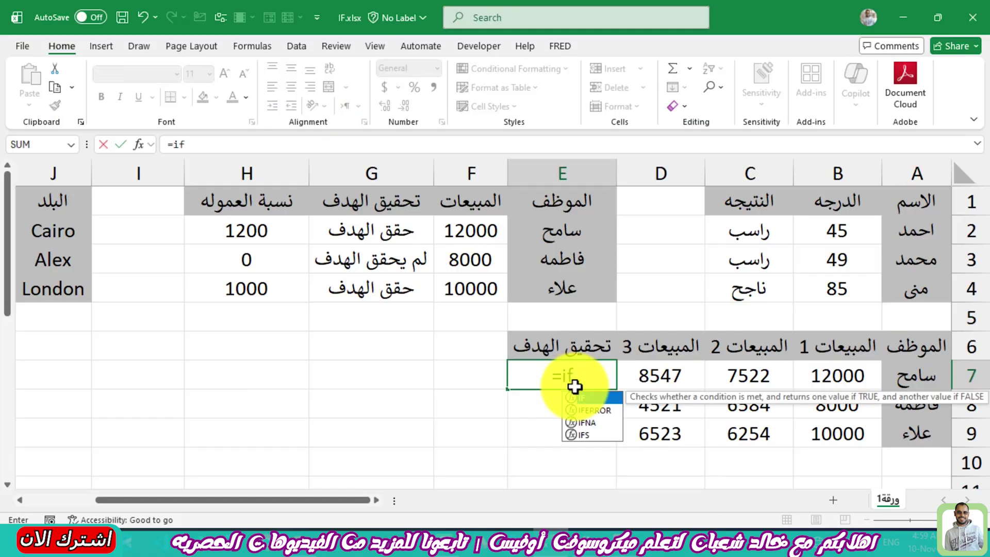
{"action": "type", "text": "("}
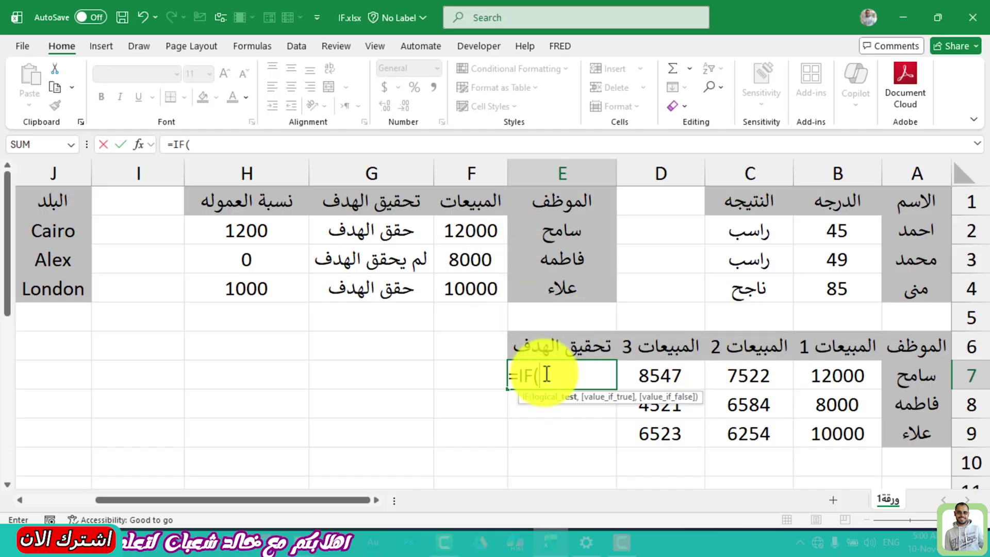
{"action": "type", "text": "SU"}
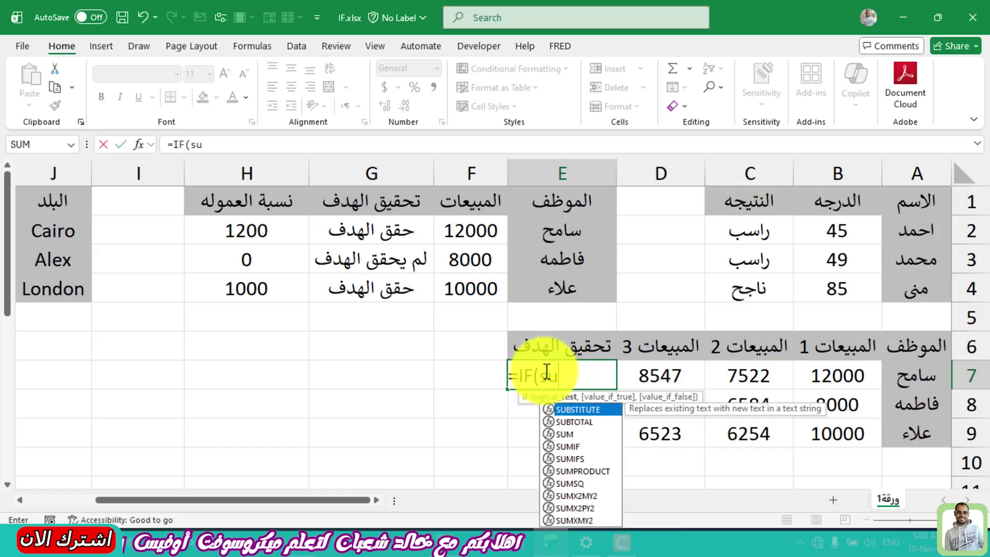
{"action": "type", "text": "M("}
{"action": "left_click_drag", "start_coordinate": [624, 374], "coordinate": [836, 376]}
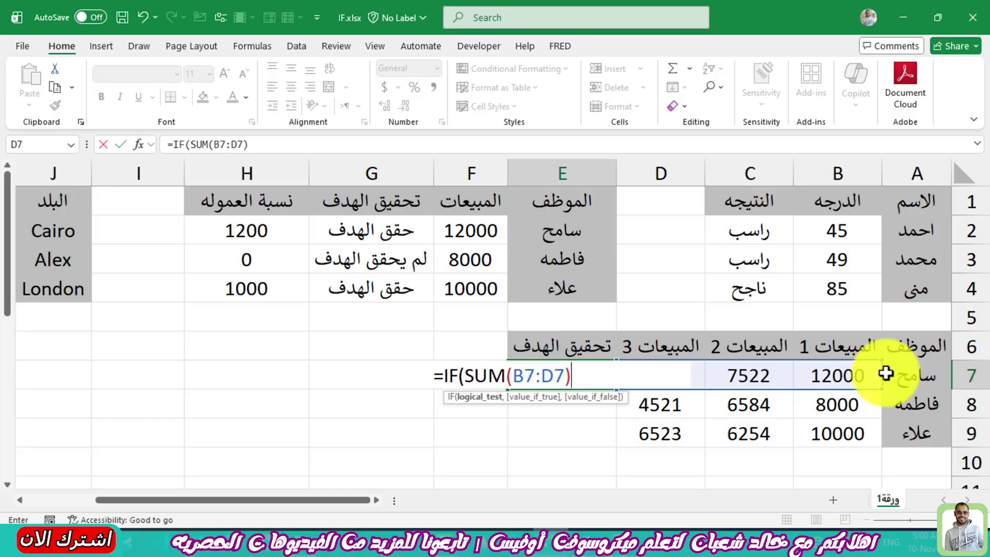
{"action": "type", "text": "=20000"}
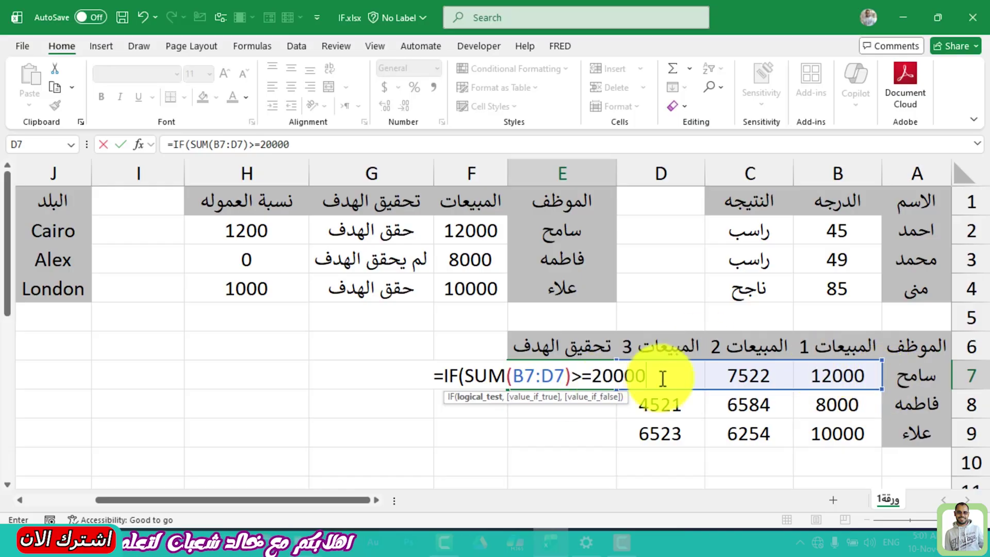
{"action": "type", "text": ","}
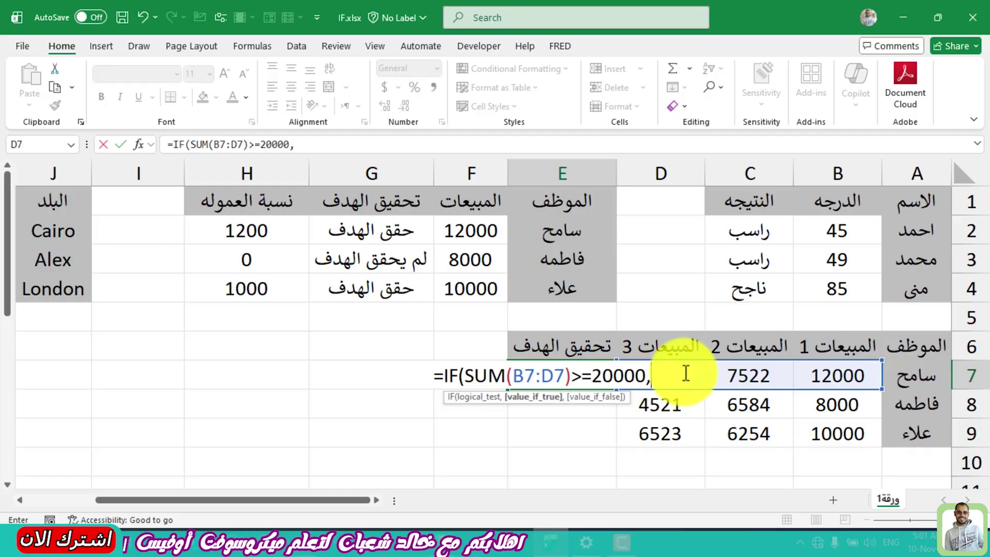
{"action": "type", "text": "\"حقق"}
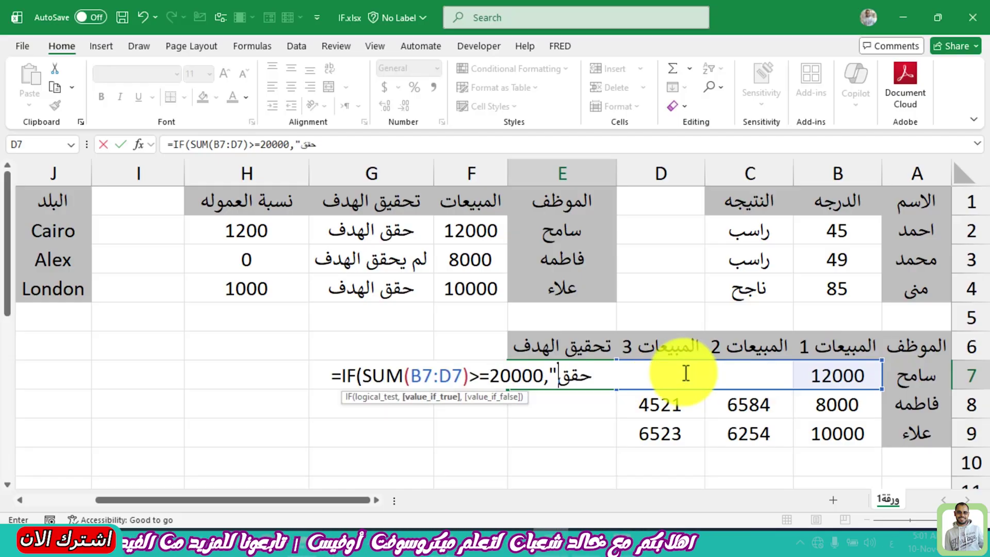
{"action": "type", "text": " الهدف\",\"لم يحقق اله"}
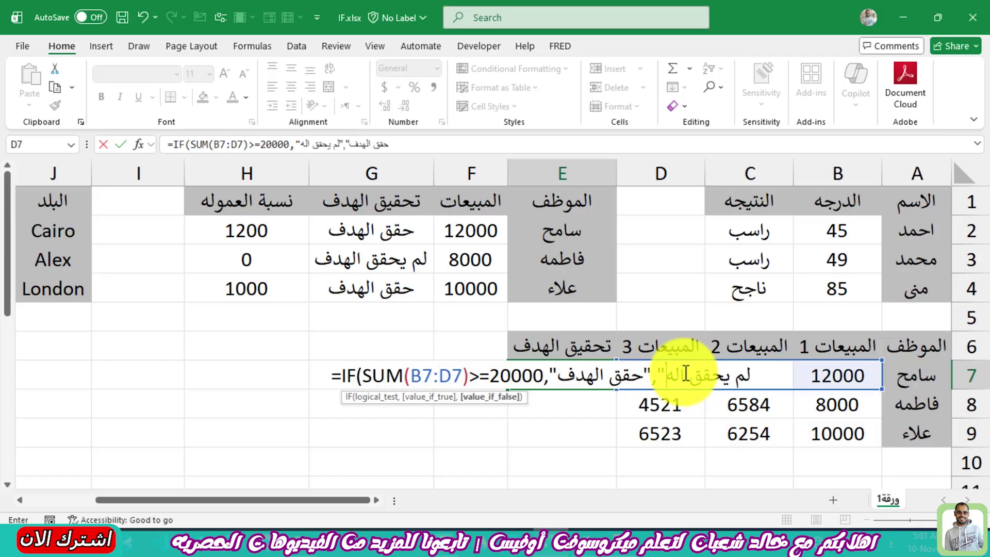
{"action": "type", "text": "ف\")"}
{"action": "key", "text": "Return"}
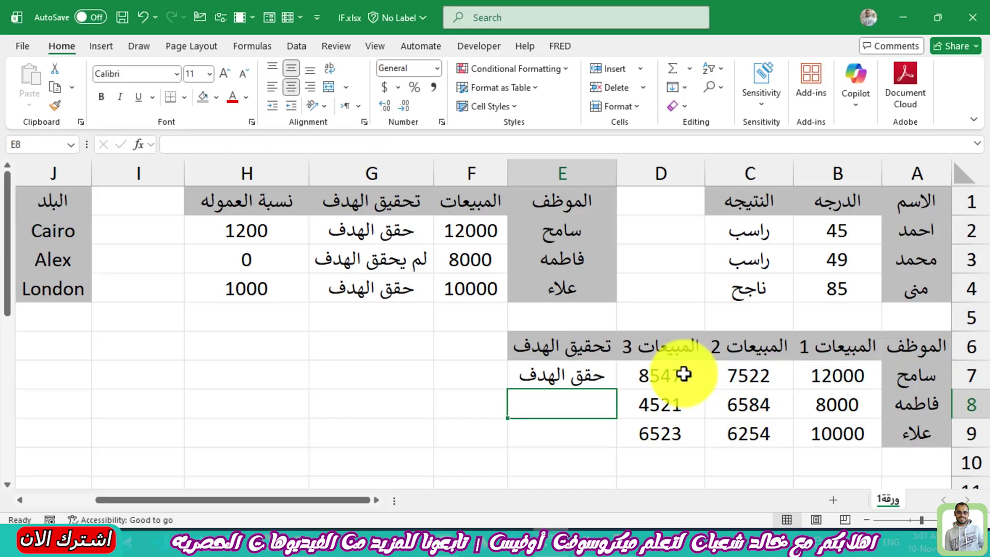
{"action": "left_click", "coordinate": [526, 384]}
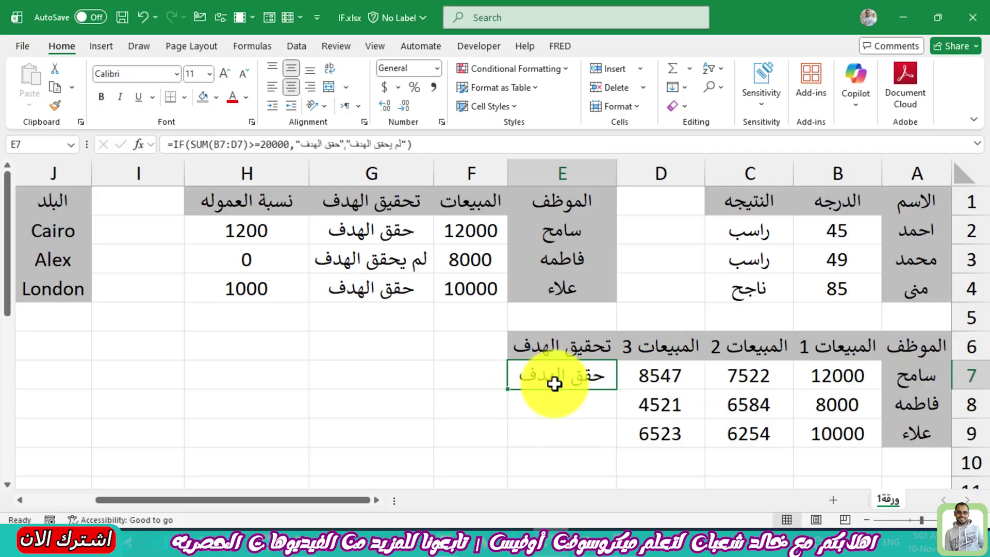
{"action": "left_click", "coordinate": [670, 373]}
{"action": "mouse_move", "coordinate": [854, 372]}
{"action": "left_mouse_down"}
{"action": "mouse_move", "coordinate": [679, 394]}
{"action": "mouse_move", "coordinate": [674, 375]}
{"action": "left_mouse_up"}
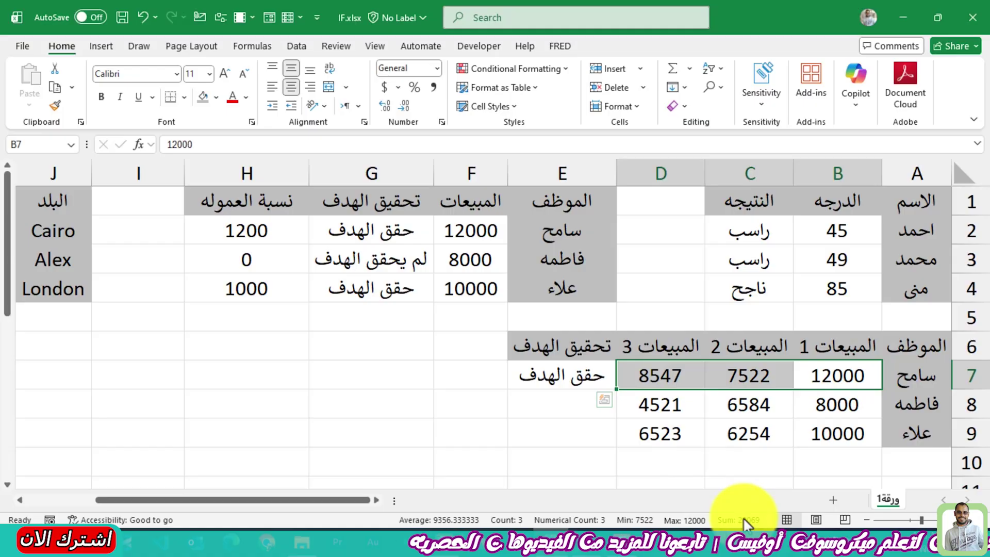
{"action": "left_click", "coordinate": [561, 383]}
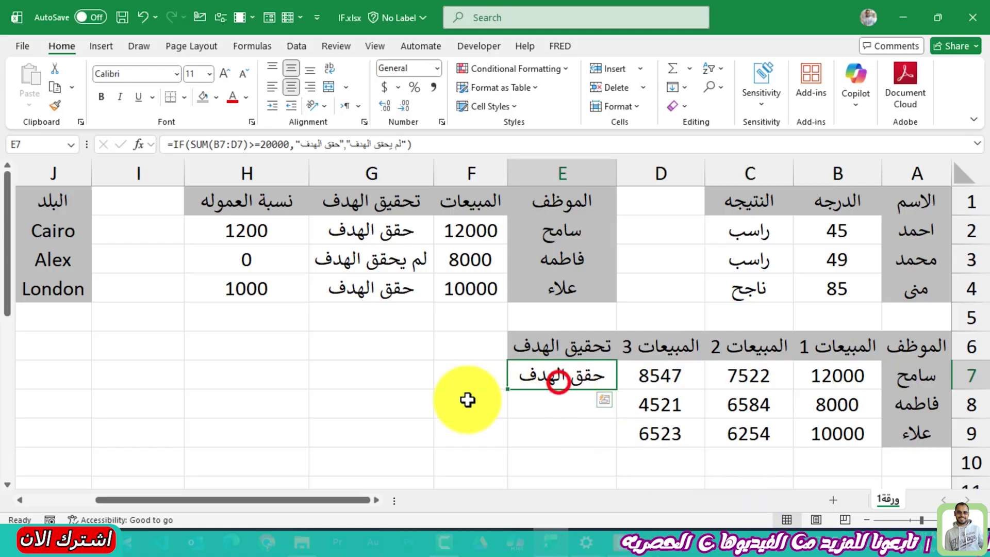
Step: Copy E7's target check down to E9 and verify the second and third employees' totals
{"action": "double_click", "coordinate": [508, 390]}
{"action": "left_click", "coordinate": [524, 410]}
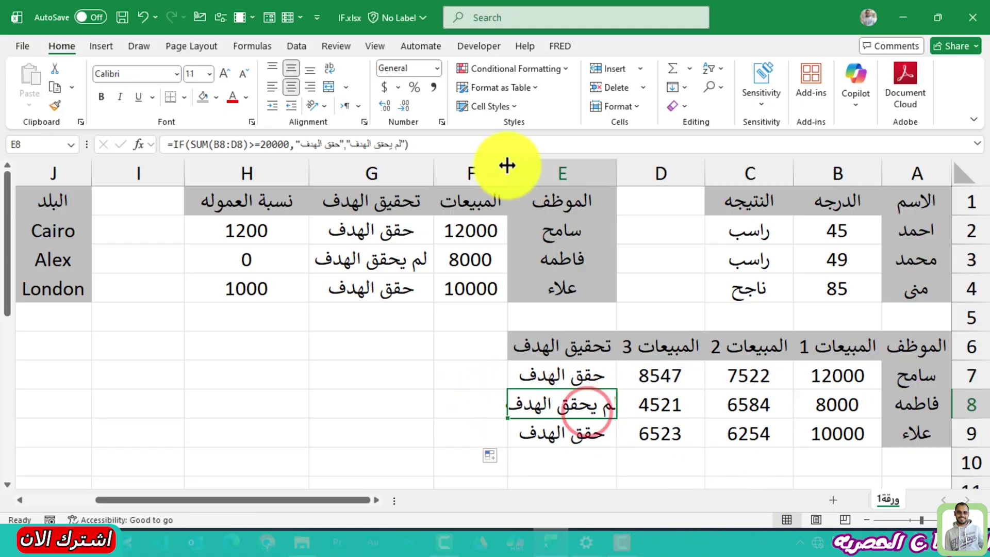
{"action": "double_click", "coordinate": [508, 165]}
{"action": "left_click_drag", "start_coordinate": [809, 404], "coordinate": [663, 404]}
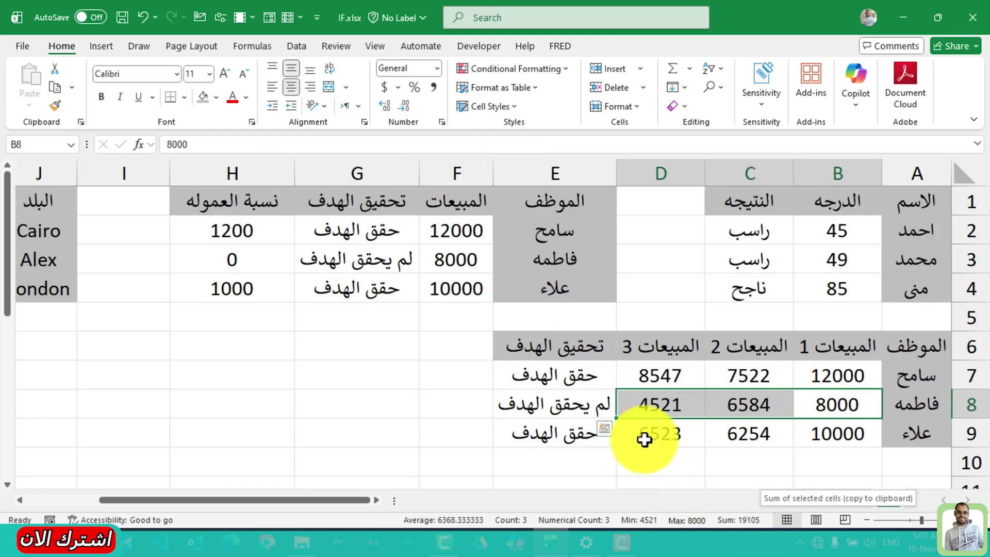
{"action": "left_click", "coordinate": [572, 404]}
{"action": "left_click", "coordinate": [564, 433]}
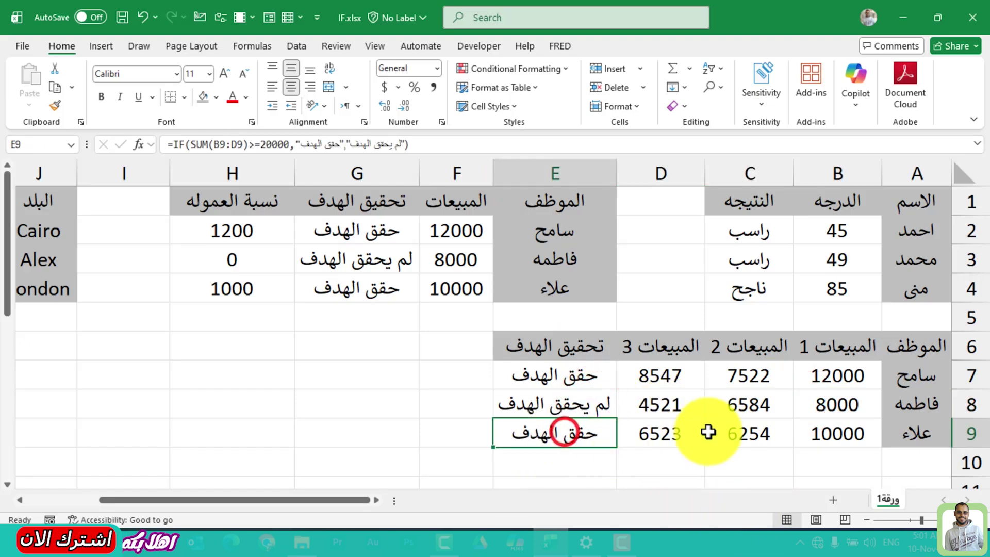
{"action": "left_click_drag", "start_coordinate": [660, 433], "coordinate": [825, 432]}
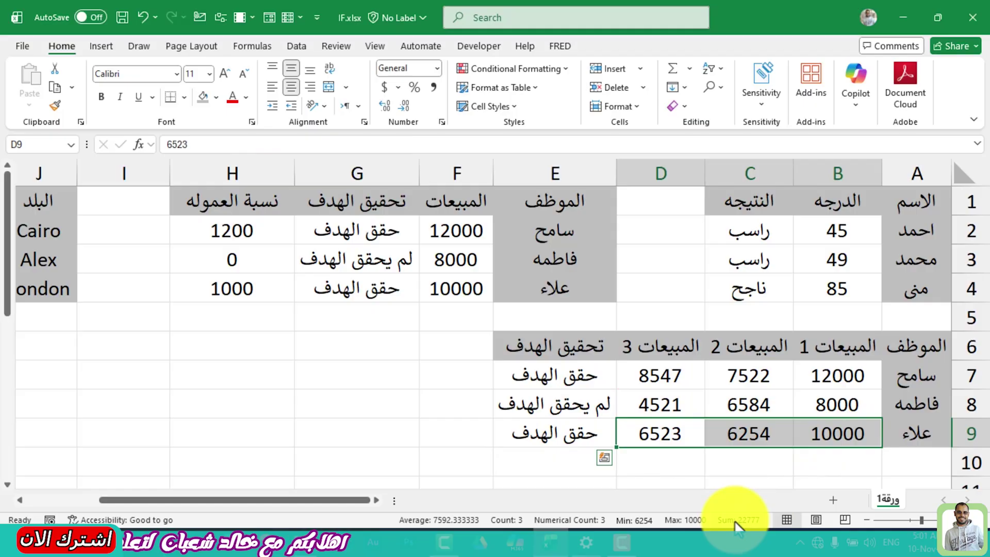
{"action": "left_click", "coordinate": [578, 433]}
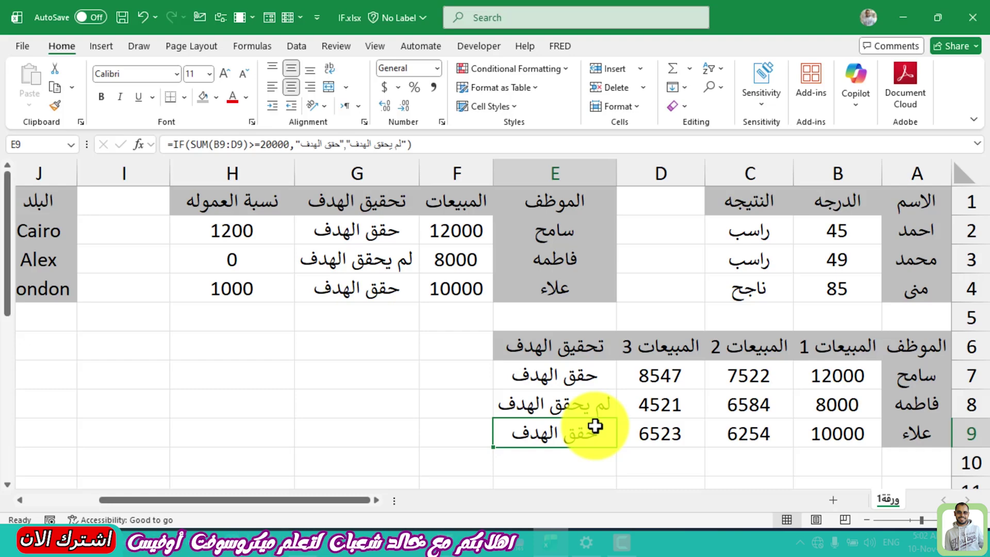
Step: Enter a comma in G8 and a semicolon in G9 as separator examples
{"action": "key", "text": "Left"}
{"action": "key", "text": "Left"}
{"action": "key", "text": "Up"}
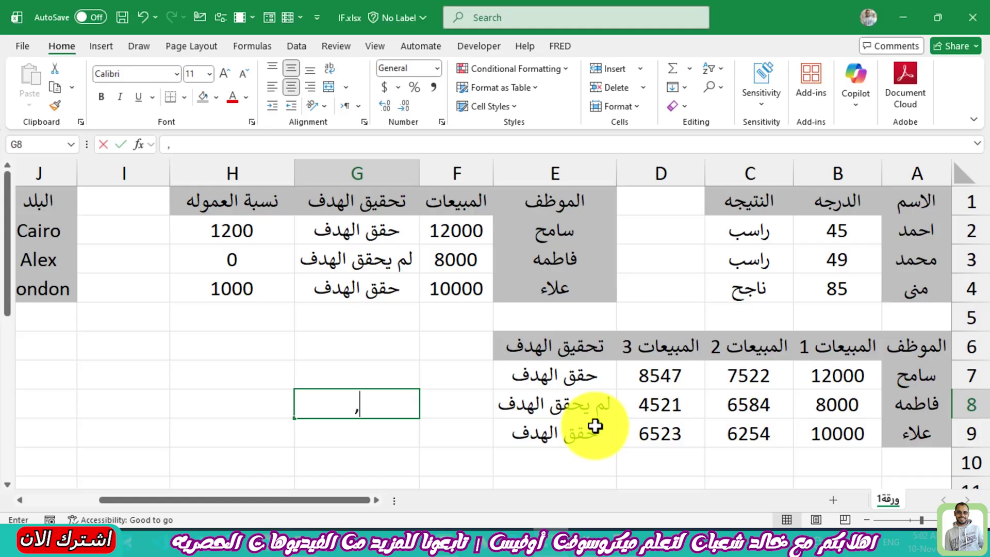
{"action": "type", "text": ","}
{"action": "key", "text": "Return"}
{"action": "type", "text": ";"}
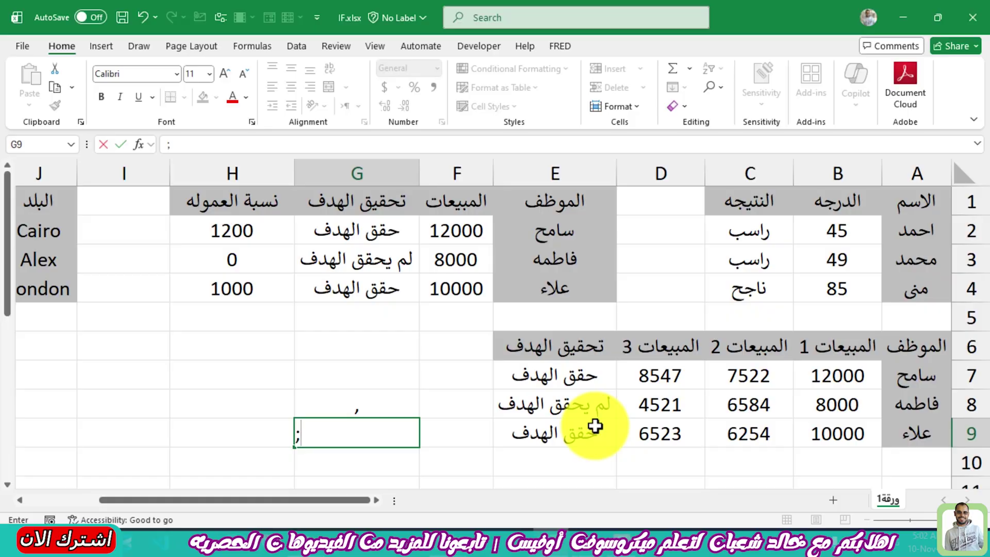
{"action": "key", "text": "Tab"}
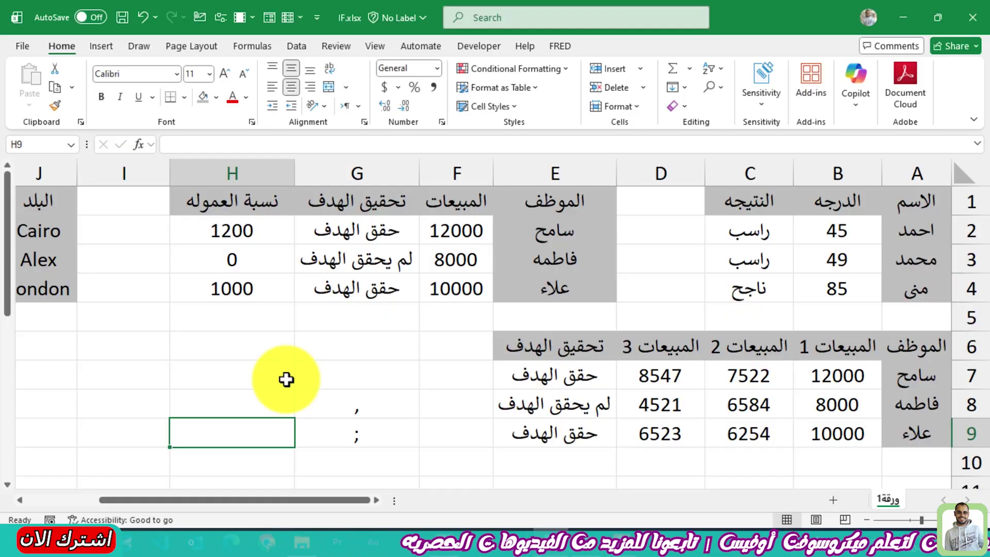